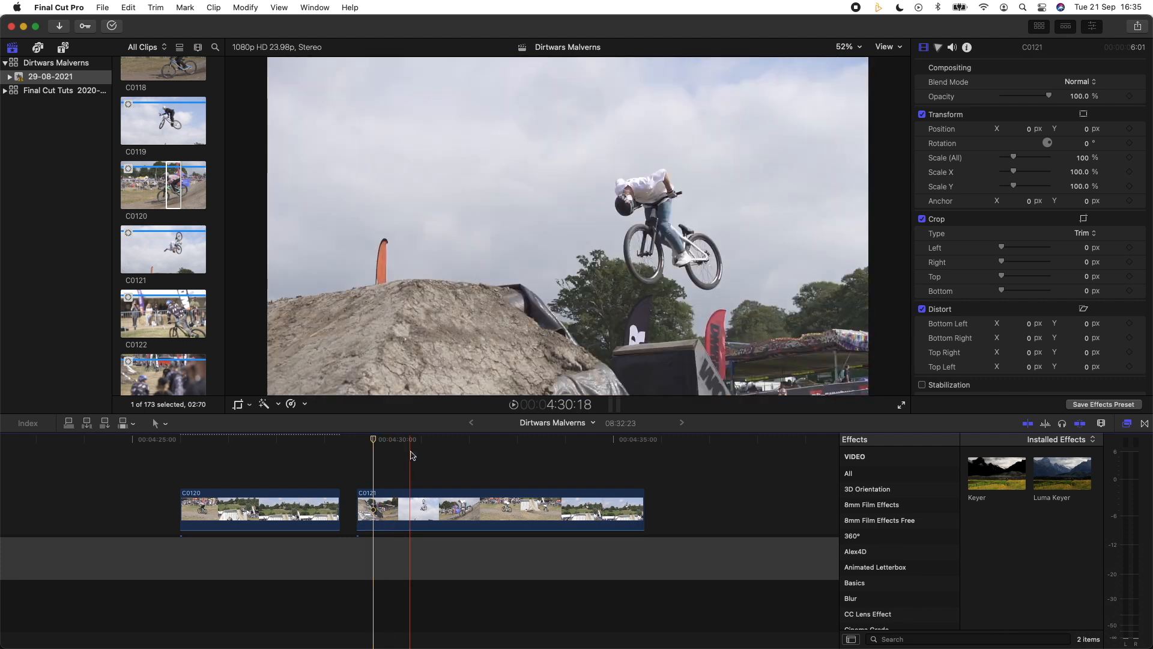
# Add a hold frame to clip C0121 at about 04:30:15, where the rider is upside down in mid-air
pyautogui.click(417, 440)
pyautogui.moveTo(418, 443); pyautogui.dragTo(403, 443)
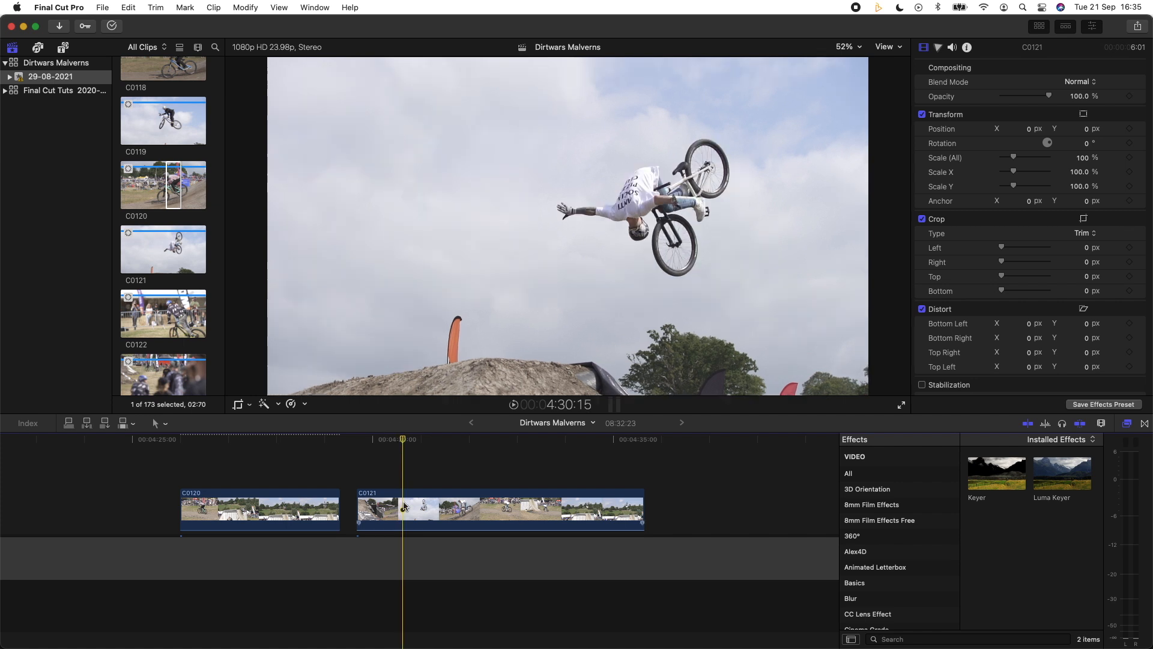
pyautogui.click(403, 506)
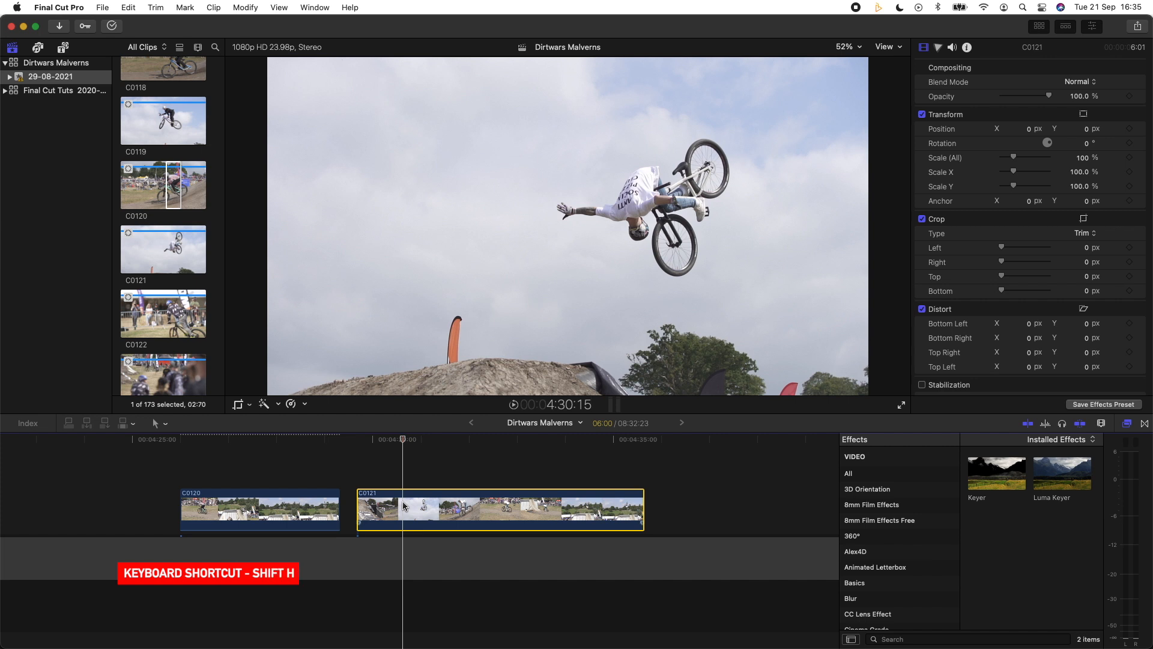
pyautogui.hotkey('shift', 'h')
pyautogui.press('space')
pyautogui.press('space')
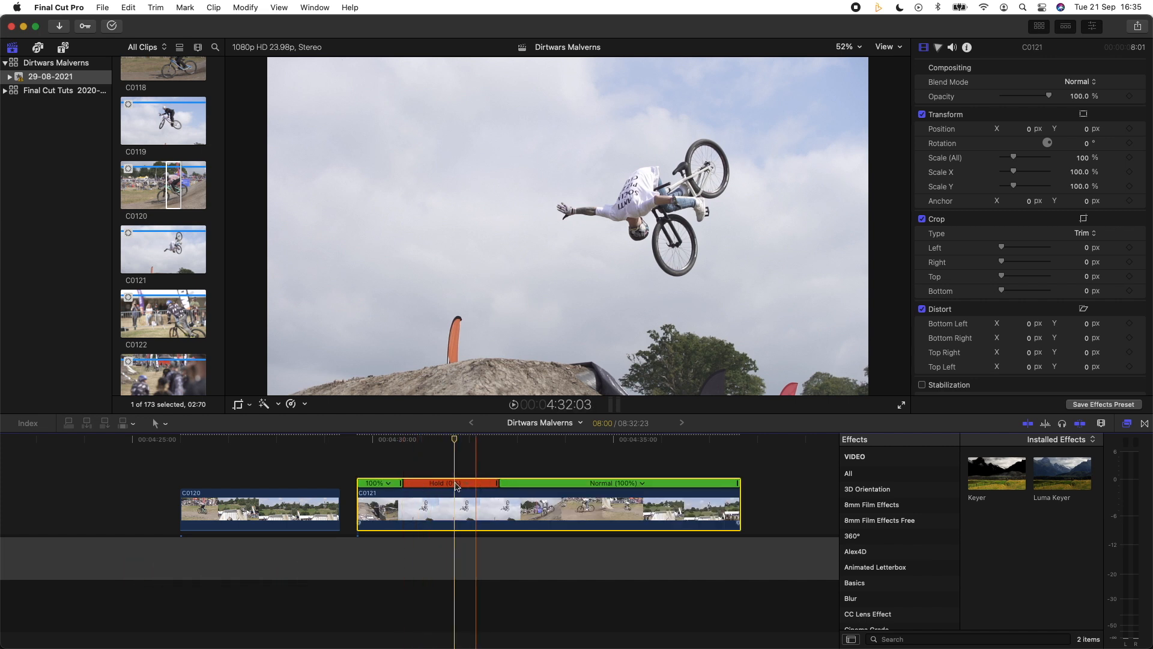
# Trim away the footage before the hold in C0121 and split the clip where the hold ends
pyautogui.moveTo(359, 506); pyautogui.dragTo(412, 506)
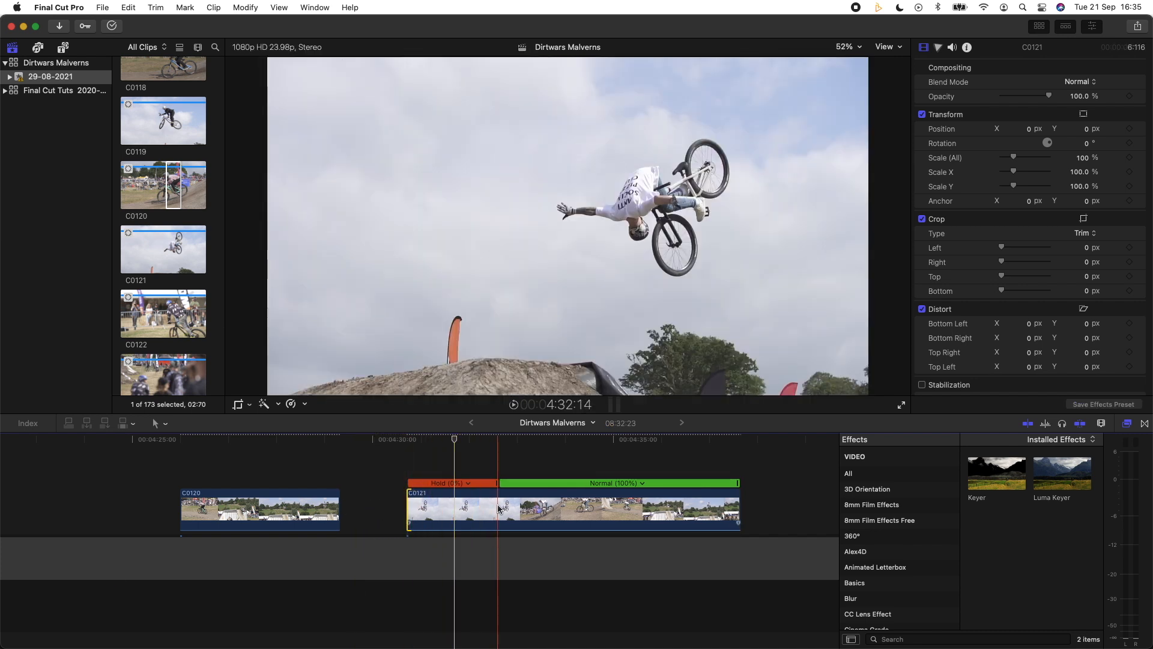
pyautogui.press('b')
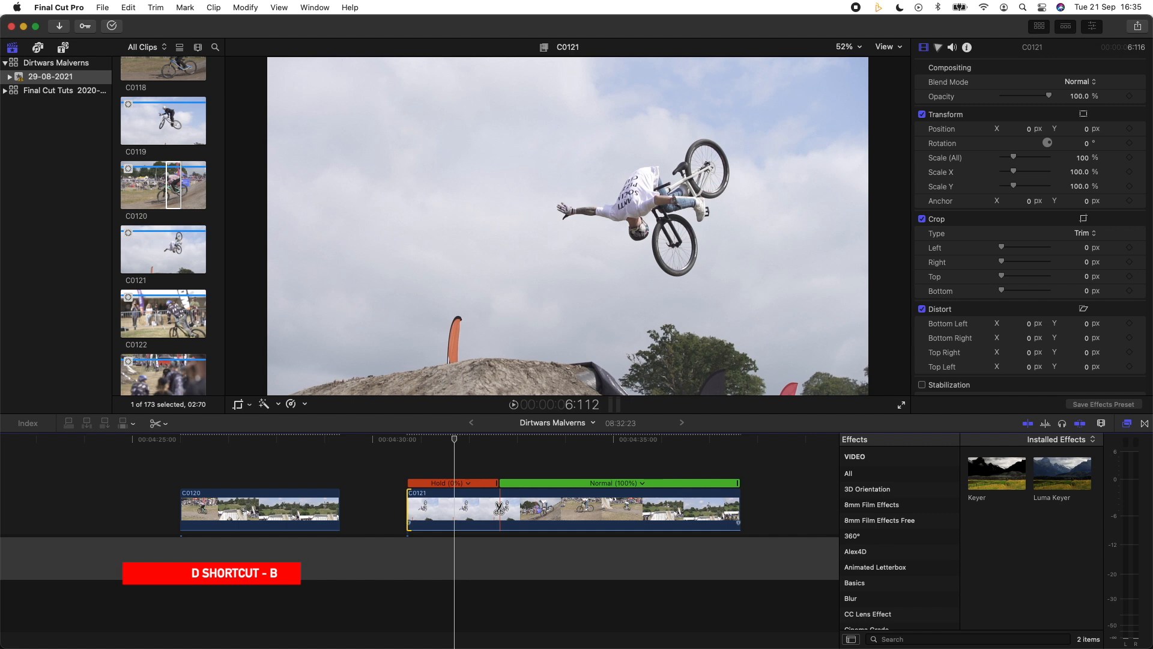
pyautogui.press('super+equal')
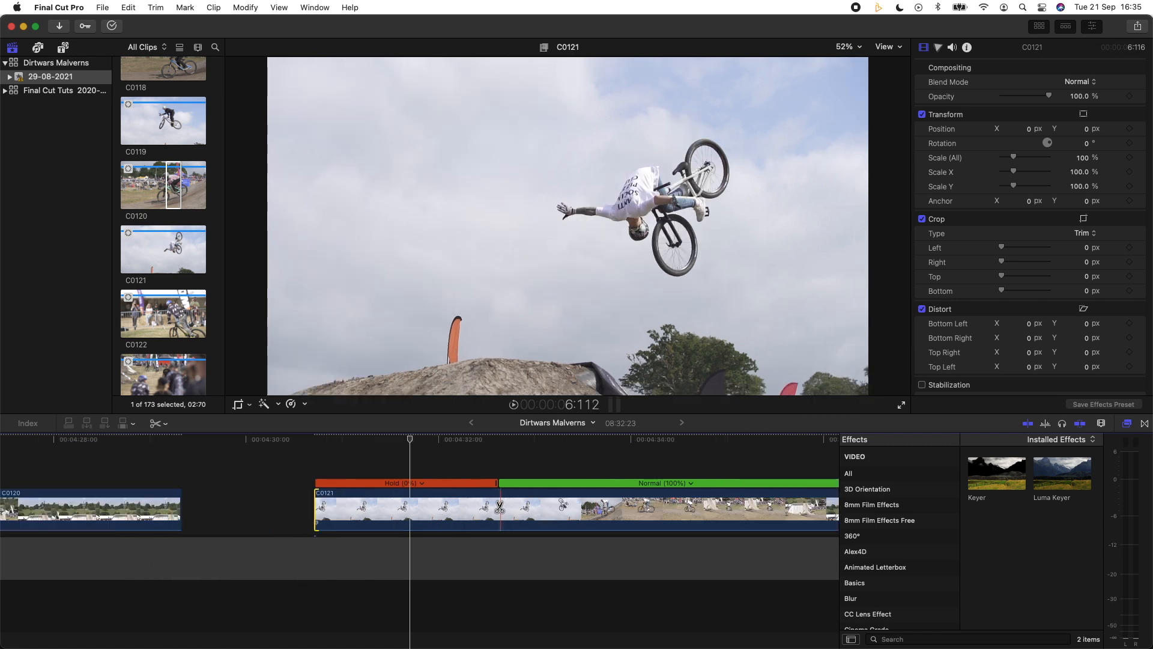
pyautogui.click(499, 507)
pyautogui.click(436, 443)
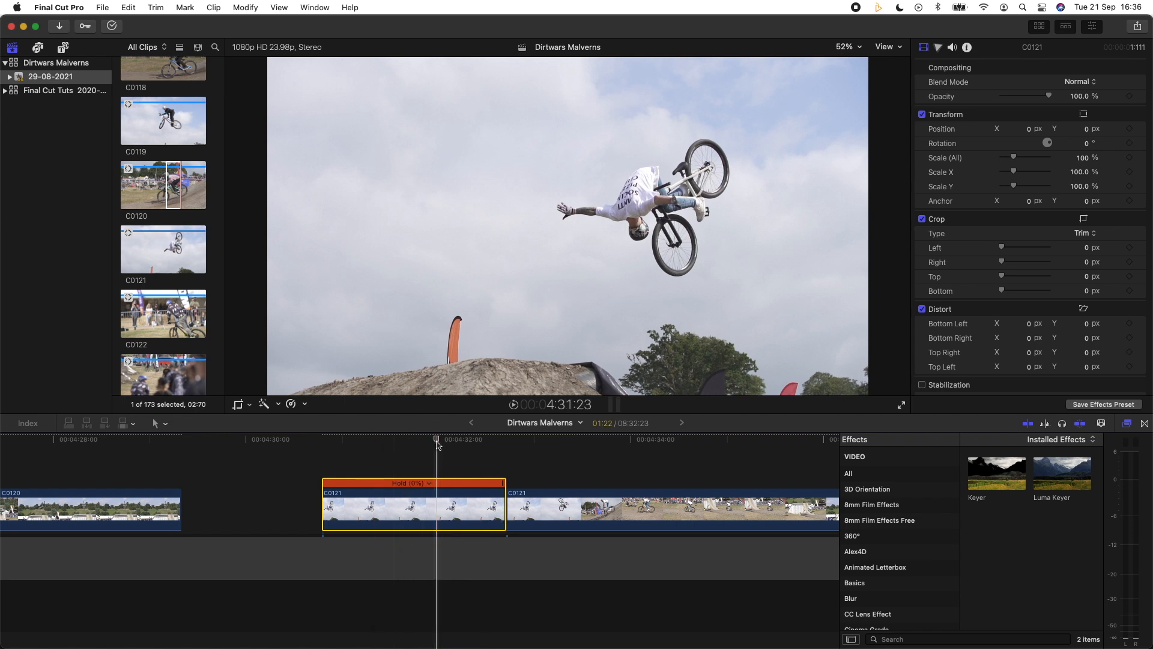
# Apply the Draw Mask effect from the Masks category to the isolated hold segment
pyautogui.scroll(-10, 874, 539)
pyautogui.scroll(-4, 874, 539)
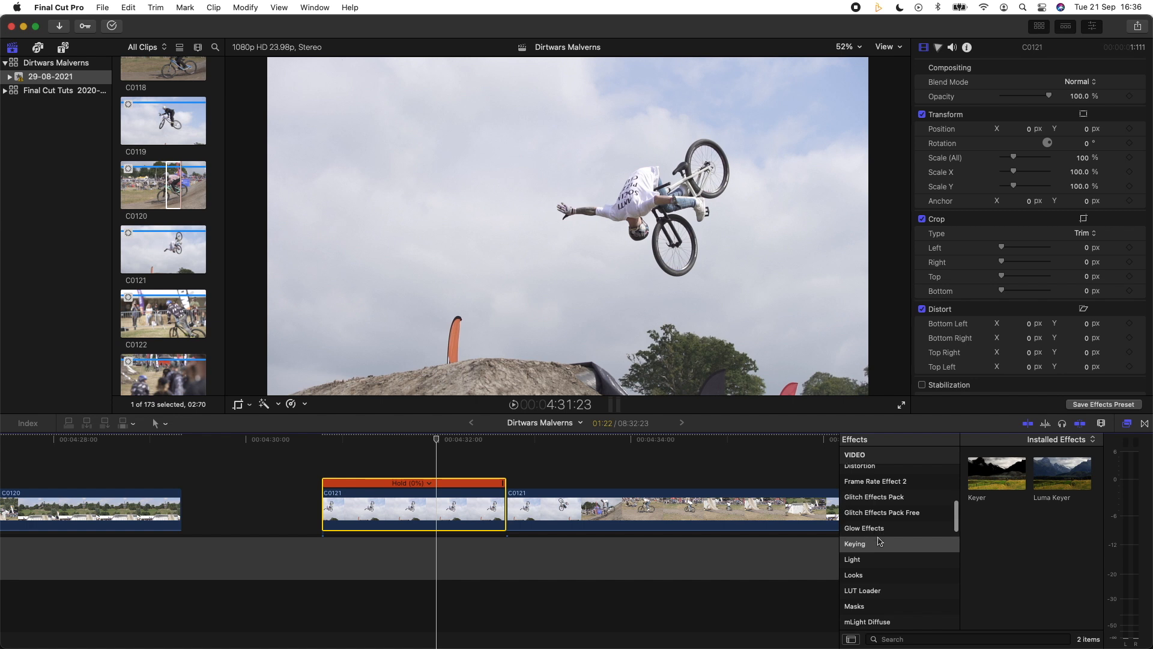
pyautogui.click(876, 556)
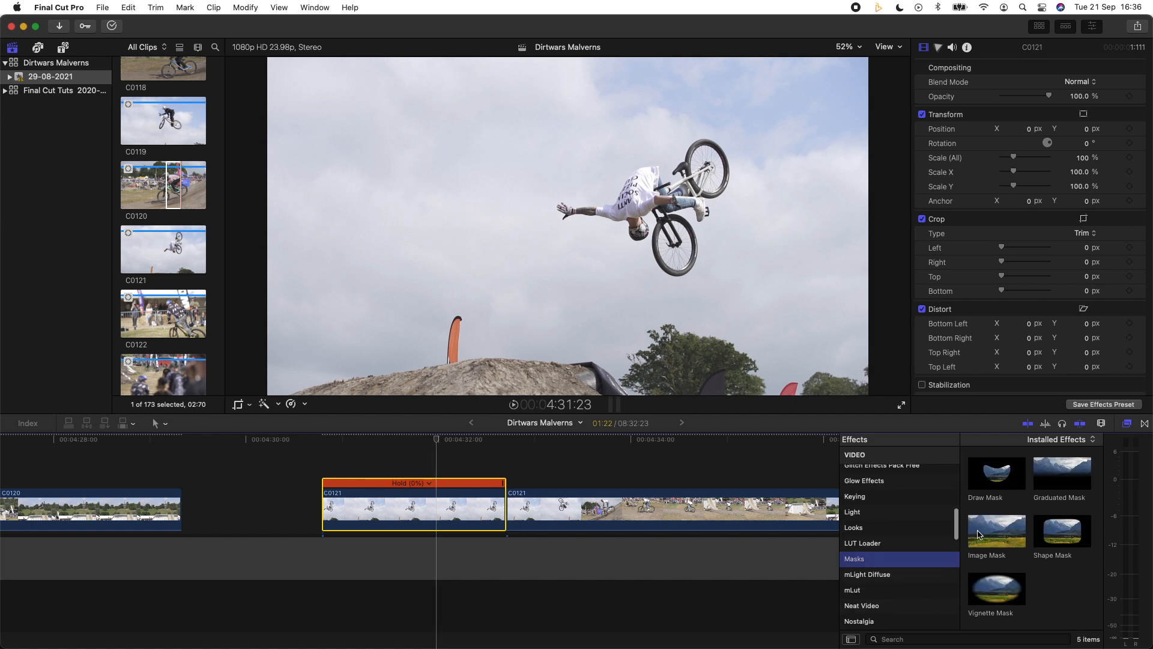
pyautogui.moveTo(999, 479)
pyautogui.mouseDown()
pyautogui.moveTo(645, 456)
pyautogui.moveTo(461, 503)
pyautogui.mouseUp()
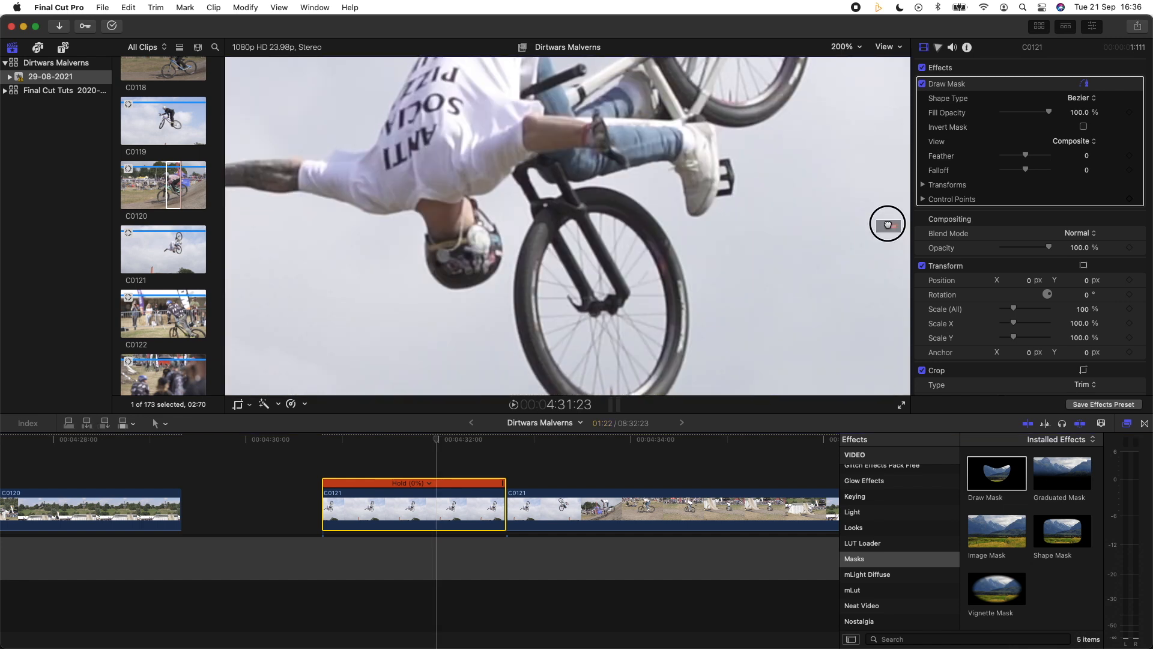
# Trace a Bezier mask around the rider and bike in the frozen frame, and invert the mask
pyautogui.moveTo(889, 224); pyautogui.dragTo(887, 224)
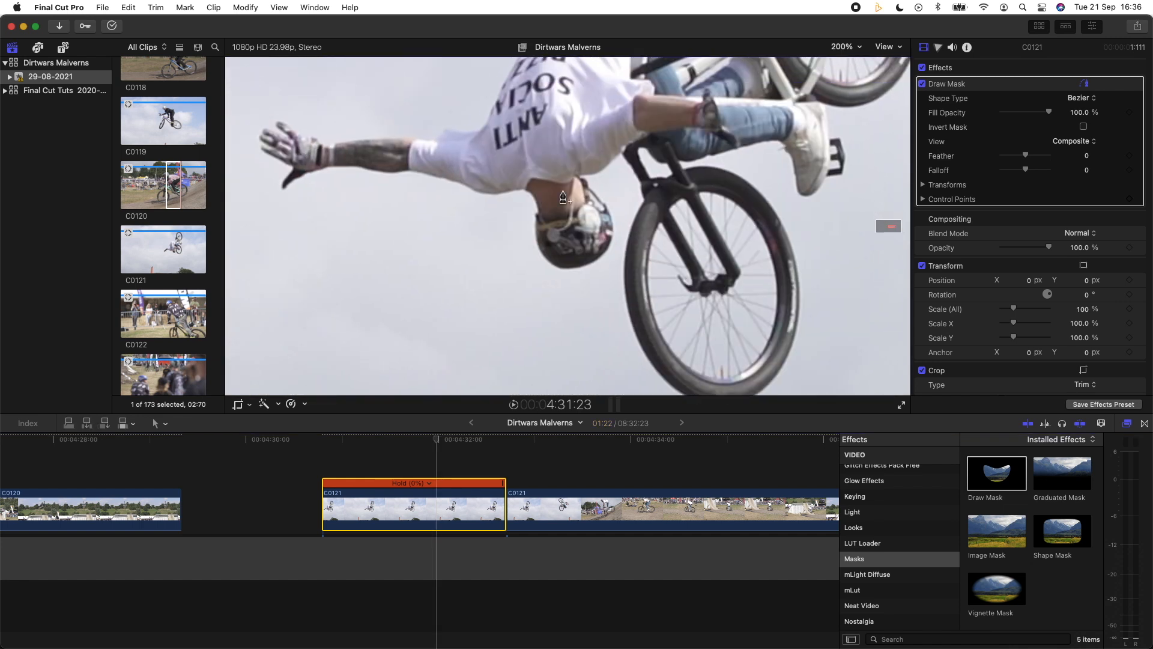
pyautogui.click(523, 191)
pyautogui.click(489, 195)
pyautogui.moveTo(479, 197); pyautogui.dragTo(475, 193)
pyautogui.click(443, 180)
pyautogui.click(304, 129)
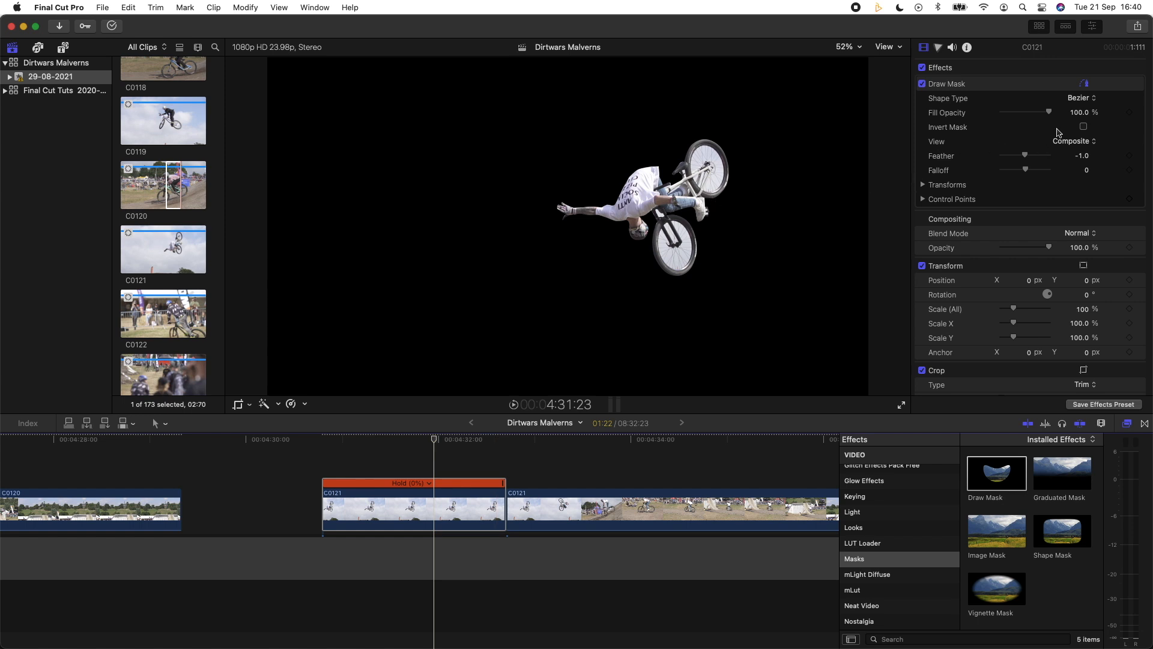
pyautogui.click(1085, 127)
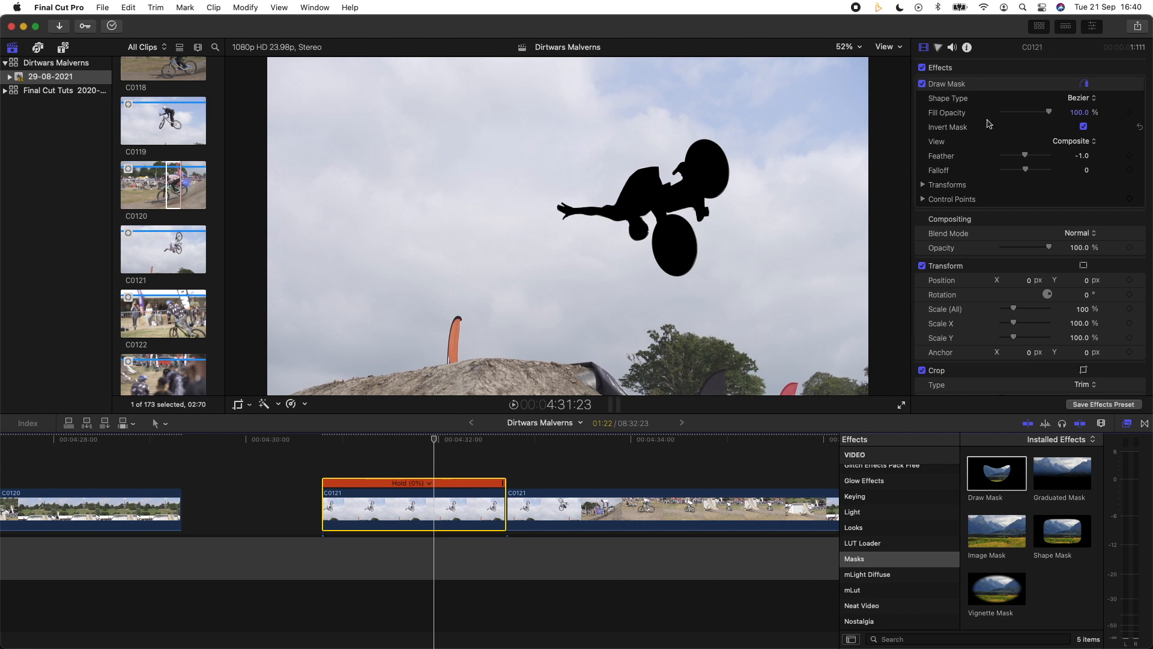
# Apply a Ken Burns crop to the hold clip, swap its start and end, and shrink the start frame to fit inside the rider's torso
pyautogui.click(250, 405)
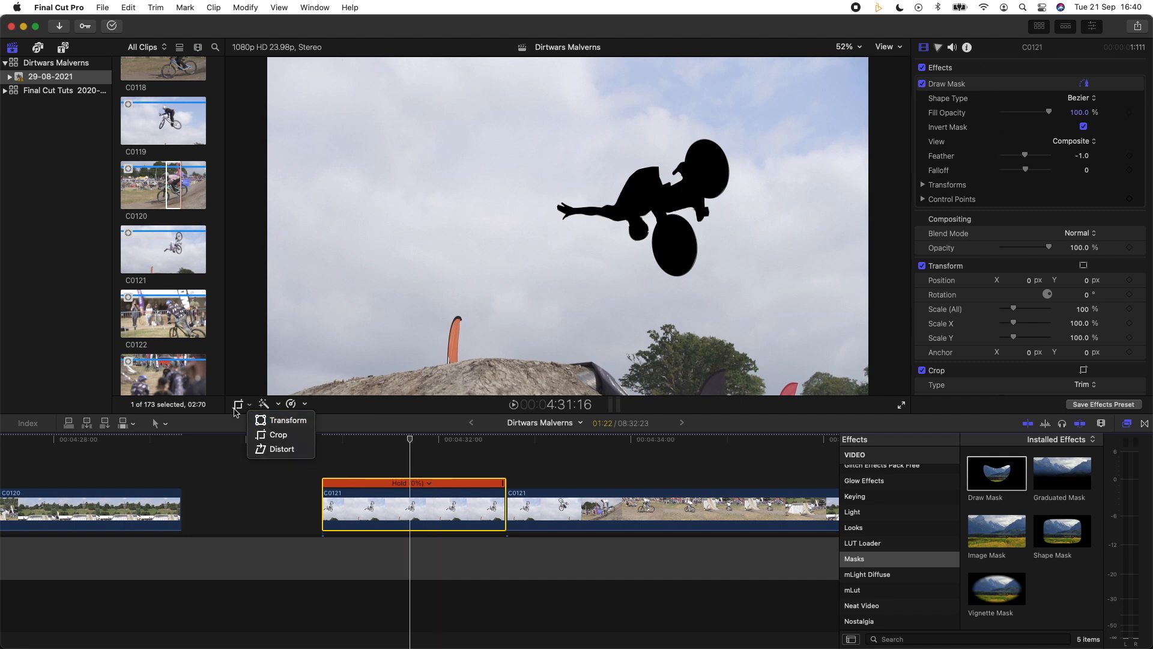
pyautogui.click(277, 436)
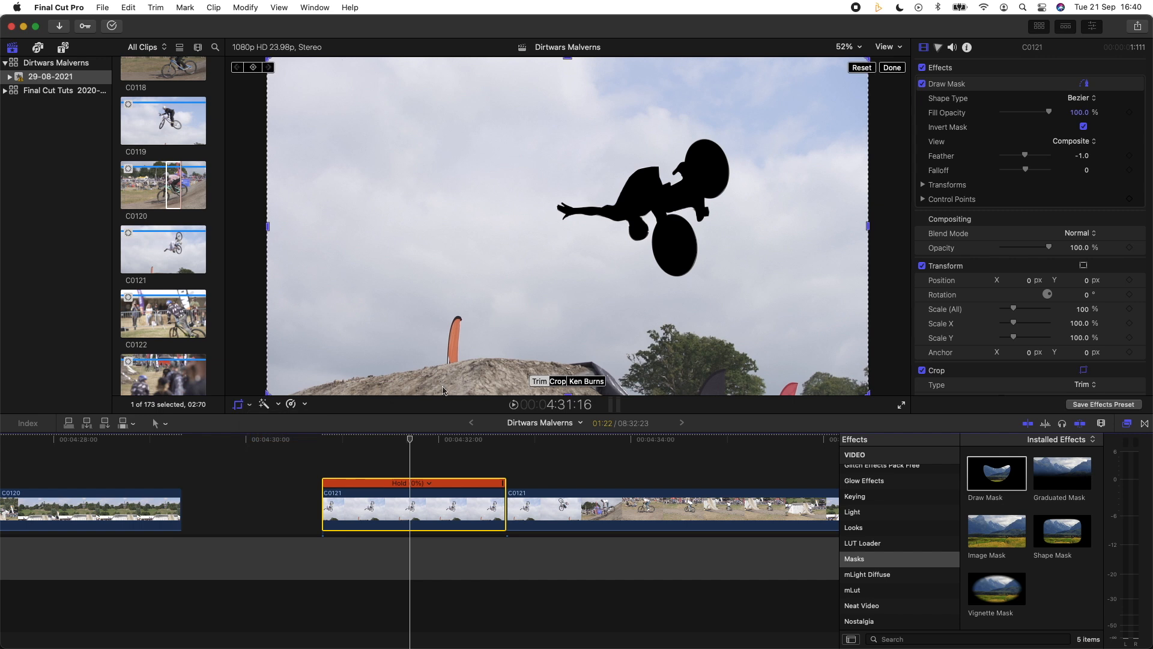
pyautogui.click(586, 382)
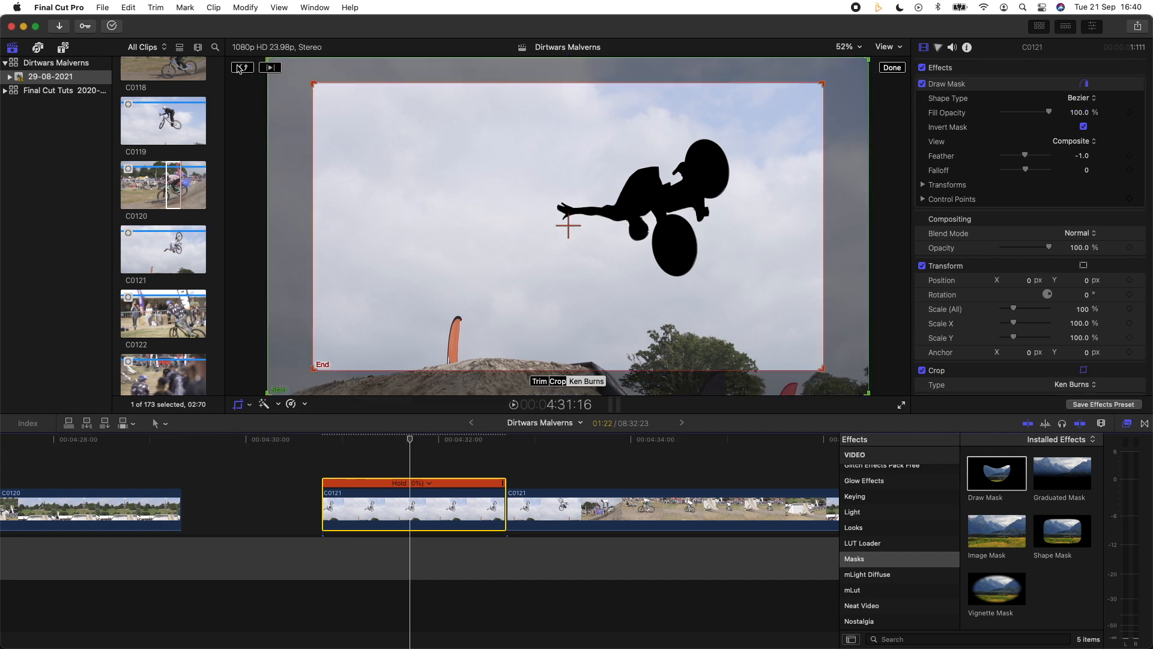
pyautogui.click(243, 68)
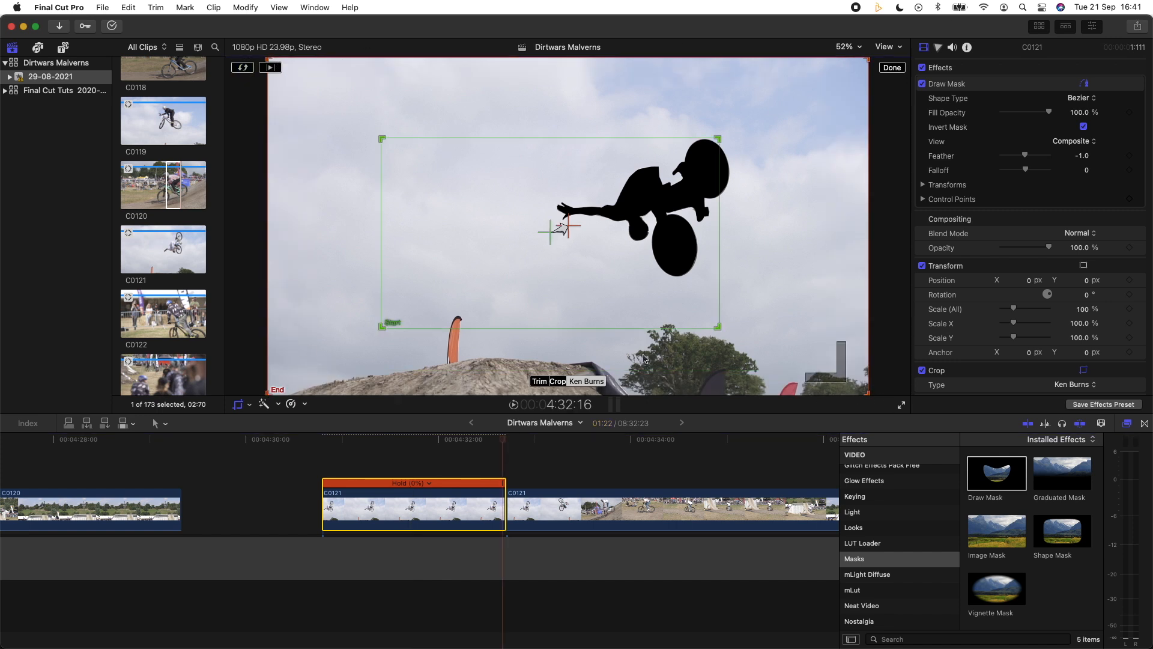
pyautogui.click(469, 247)
pyautogui.moveTo(379, 335); pyautogui.dragTo(639, 198)
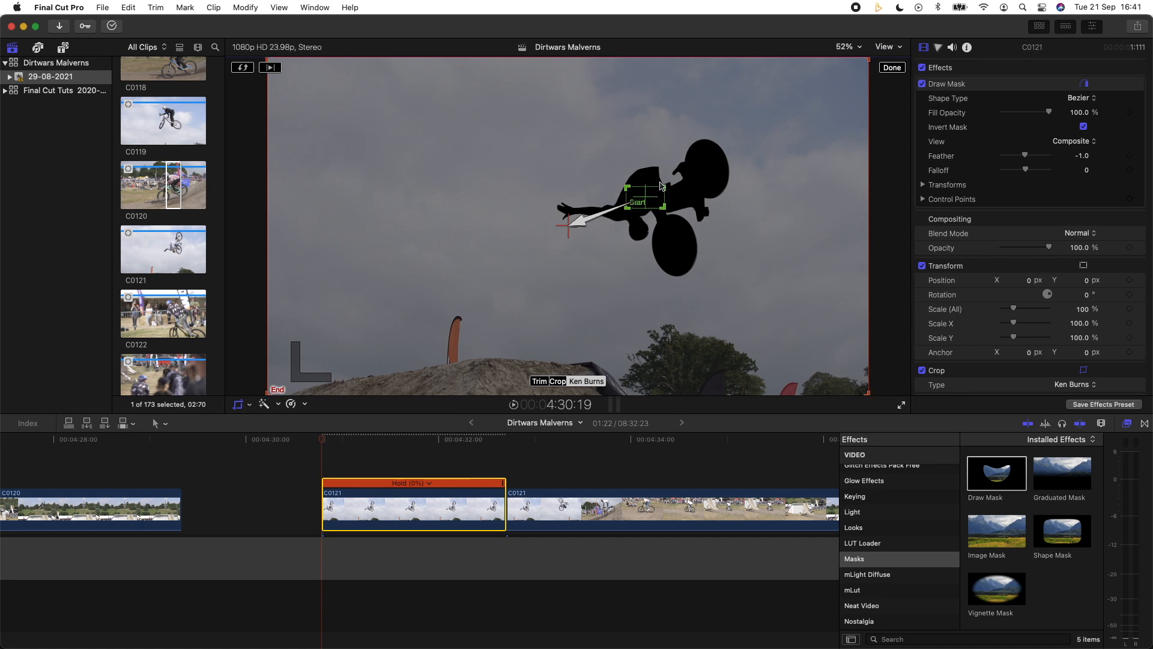
pyautogui.click(890, 67)
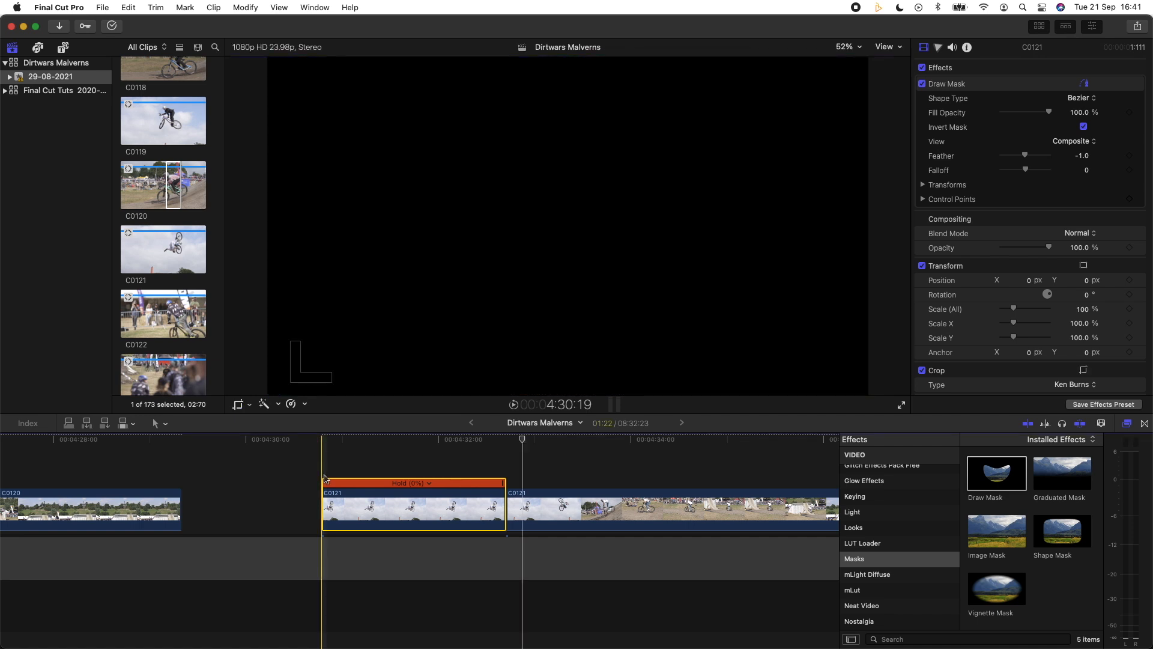
pyautogui.press('space')
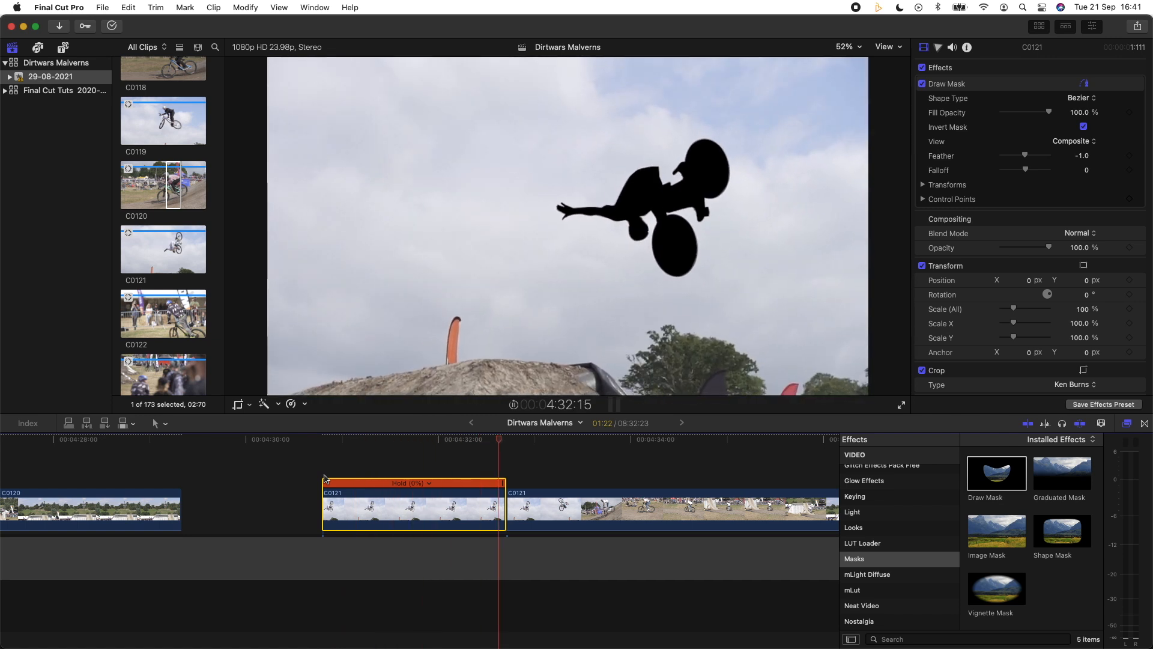
# Place the masked hold clip above the end of C0120 with both ends aligned, and play back the transition
pyautogui.hscroll(-4, 324, 479)
pyautogui.moveTo(593, 509); pyautogui.dragTo(286, 468)
pyautogui.press('space')
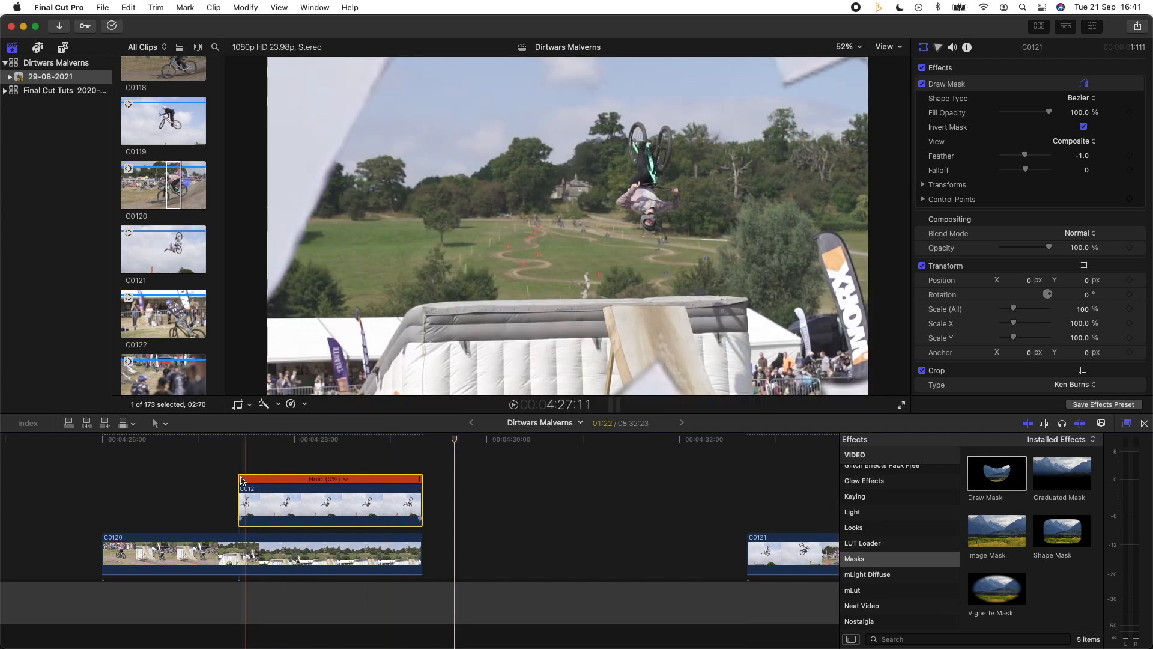
pyautogui.press('space')
pyautogui.press('space')
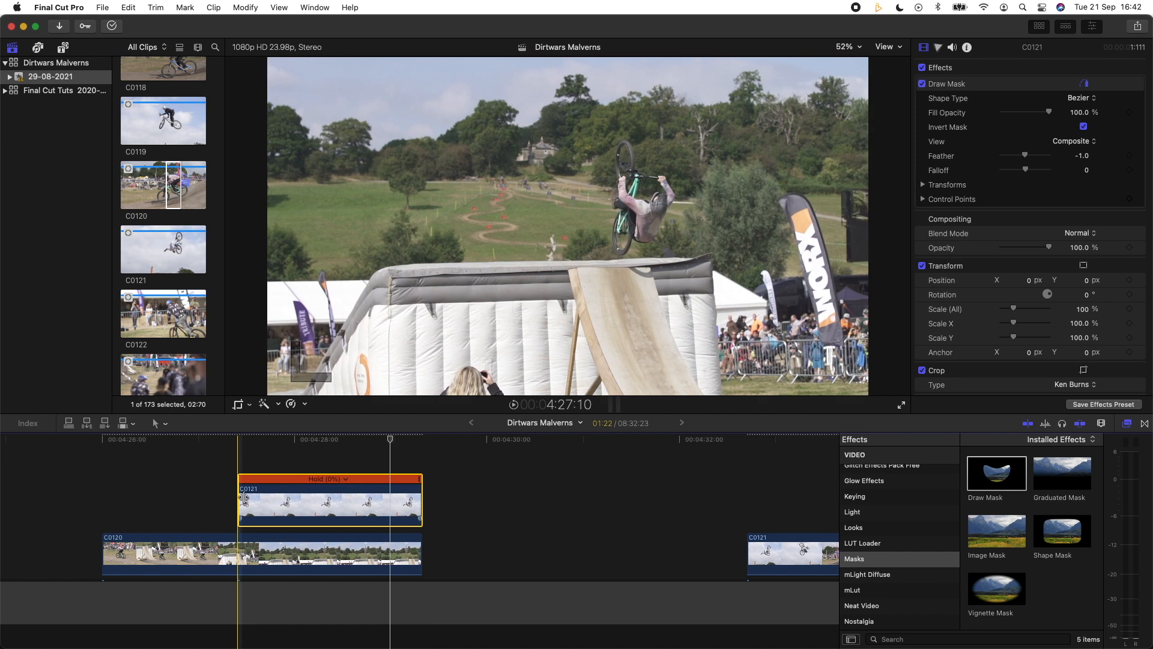
# Trim the masked overlay's start to leave about 00:22, and butt the remaining C0121 clip against the end of C0120
pyautogui.moveTo(244, 498); pyautogui.dragTo(363, 503)
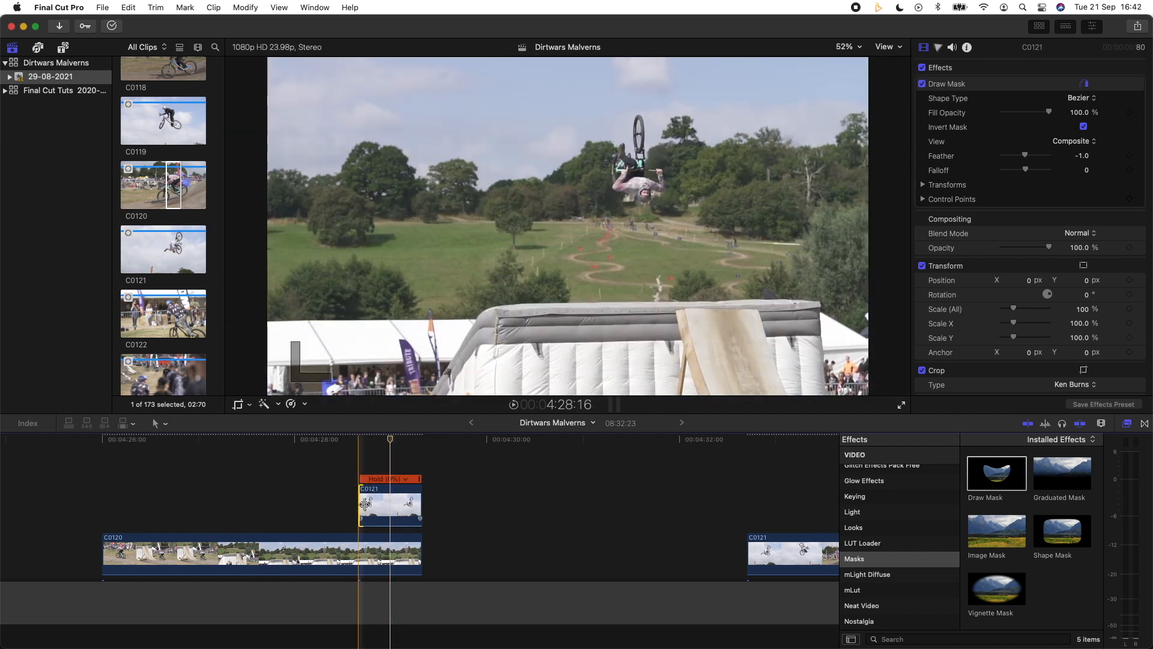
pyautogui.press('space')
pyautogui.press('space')
pyautogui.moveTo(762, 557); pyautogui.dragTo(439, 548)
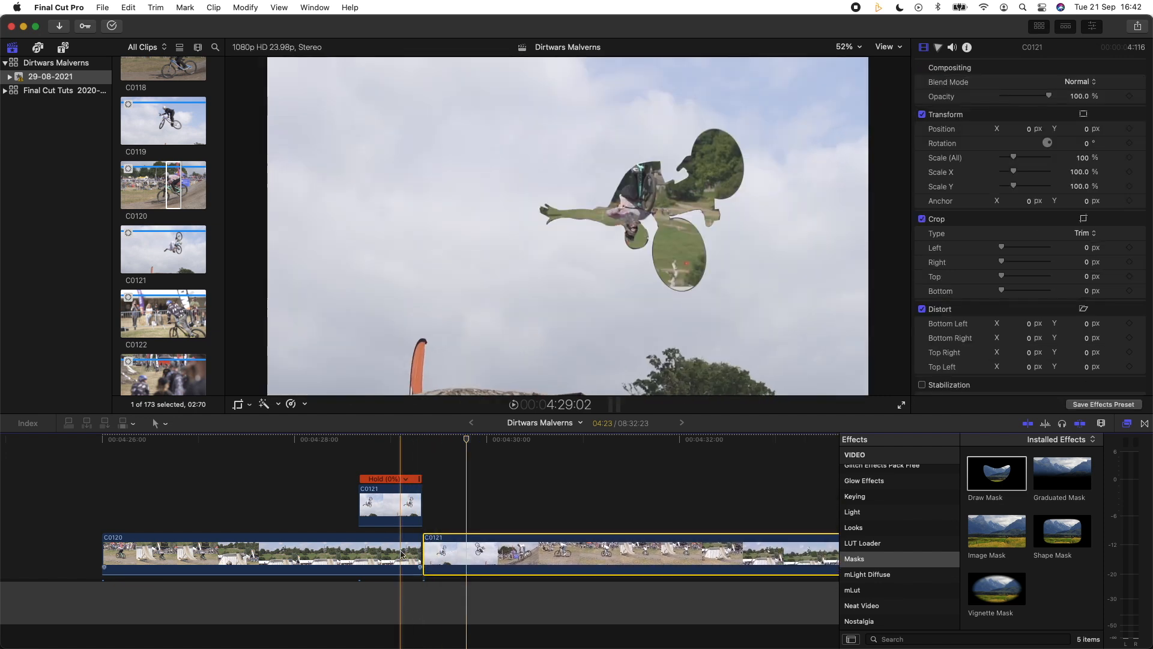
pyautogui.moveTo(360, 507); pyautogui.dragTo(335, 508)
# Duplicate the masked overlay onto a layer above and trim the copy's start to leave about 00:17
pyautogui.click(372, 503)
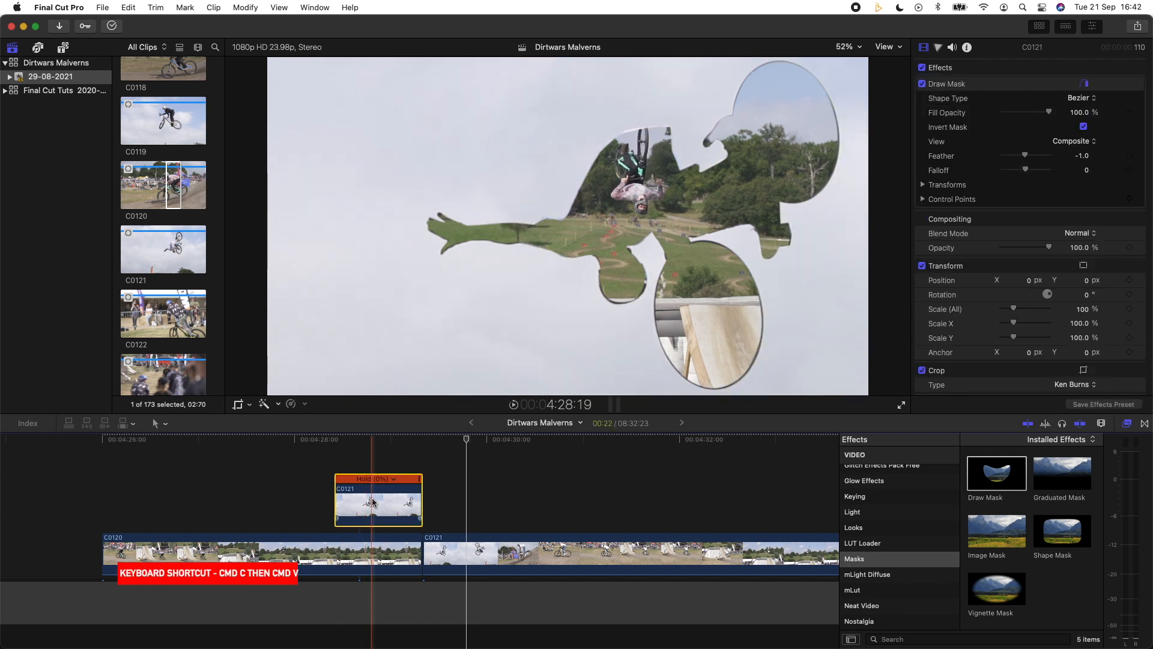
pyautogui.click(373, 506)
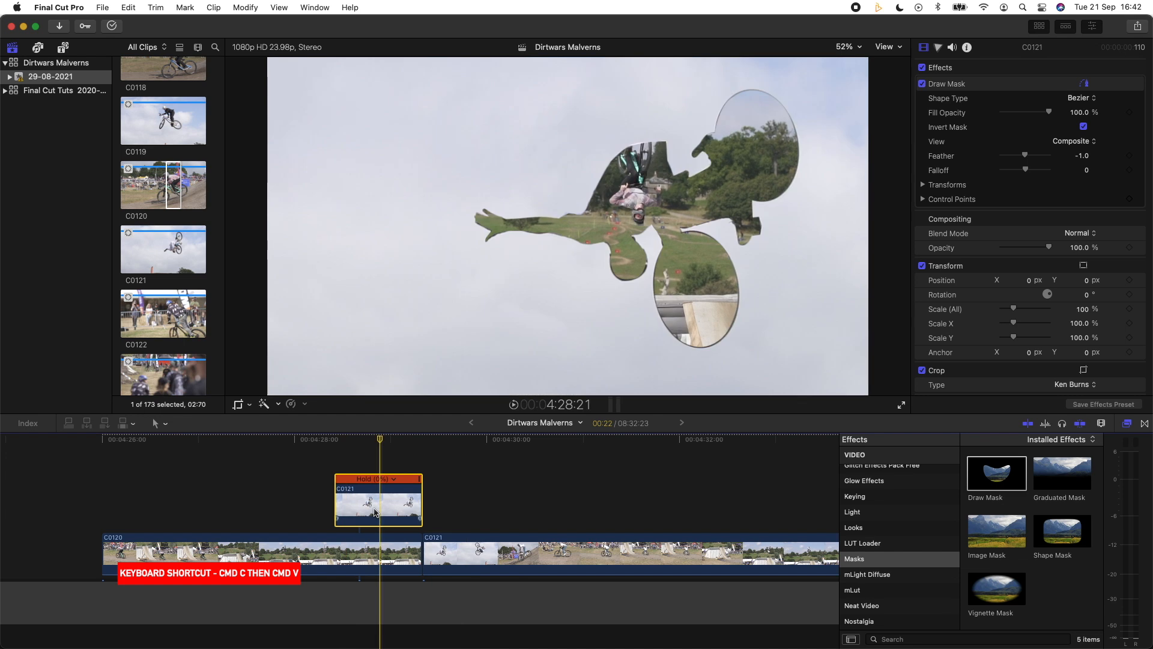
pyautogui.press('super+c')
pyautogui.press('super+v')
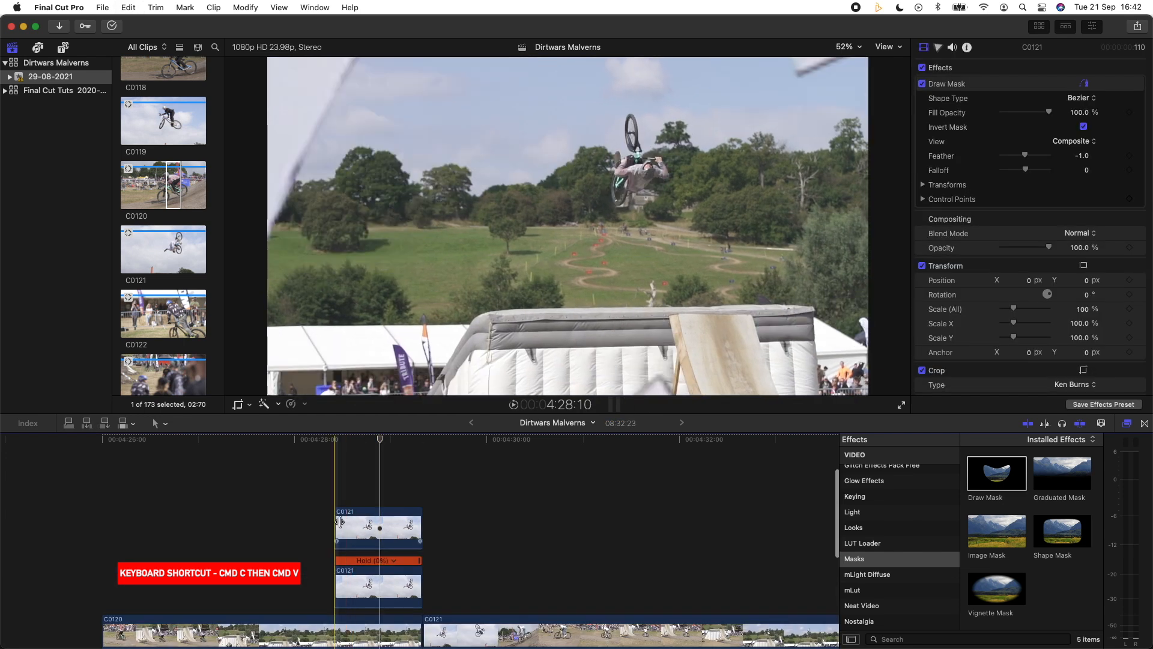
pyautogui.moveTo(341, 523); pyautogui.dragTo(356, 522)
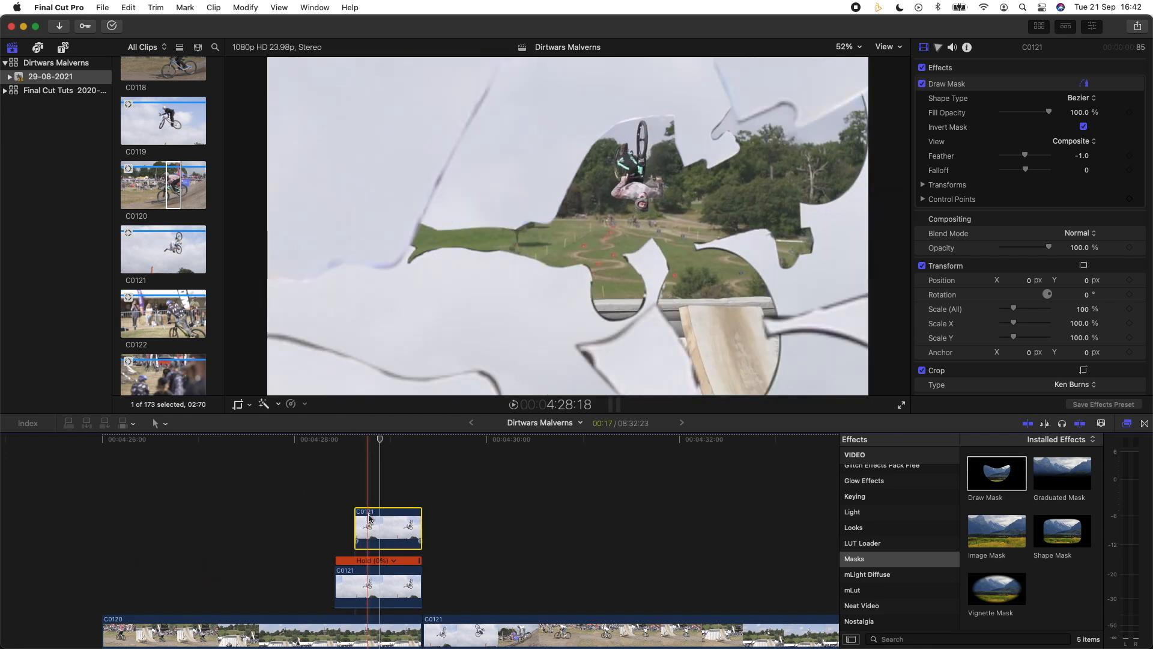
# Paste a third masked overlay on top and trim its end to the C0120/C0121 cut, leaving about 00:14
pyautogui.press('super+v')
pyautogui.moveTo(433, 480); pyautogui.dragTo(422, 480)
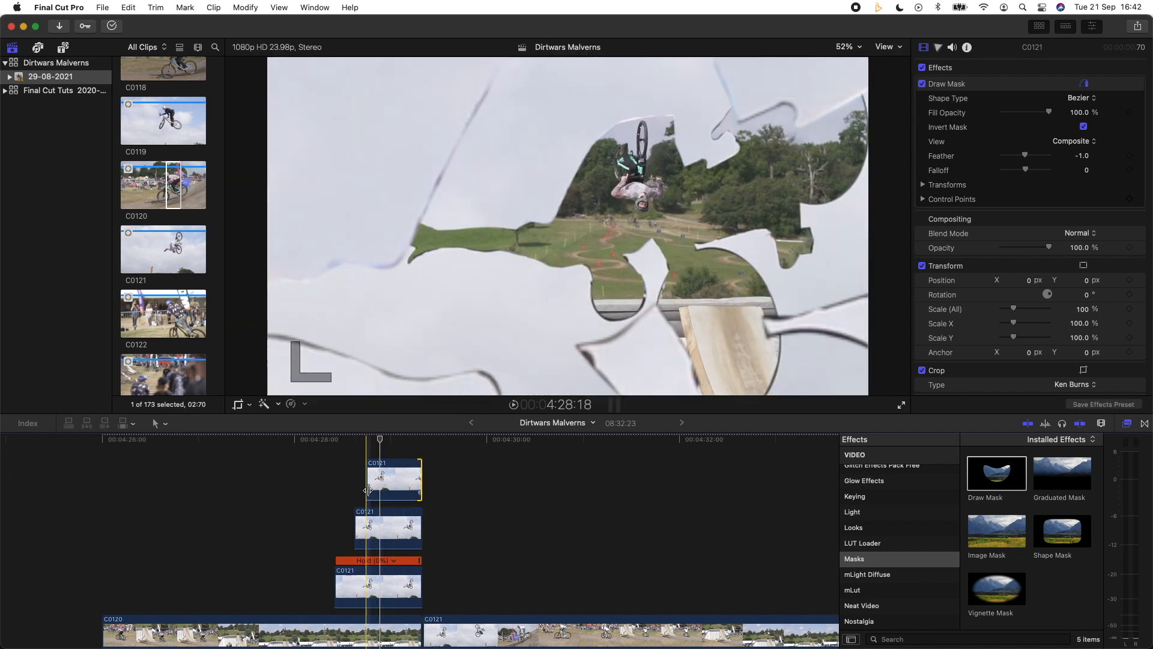
pyautogui.press('s')
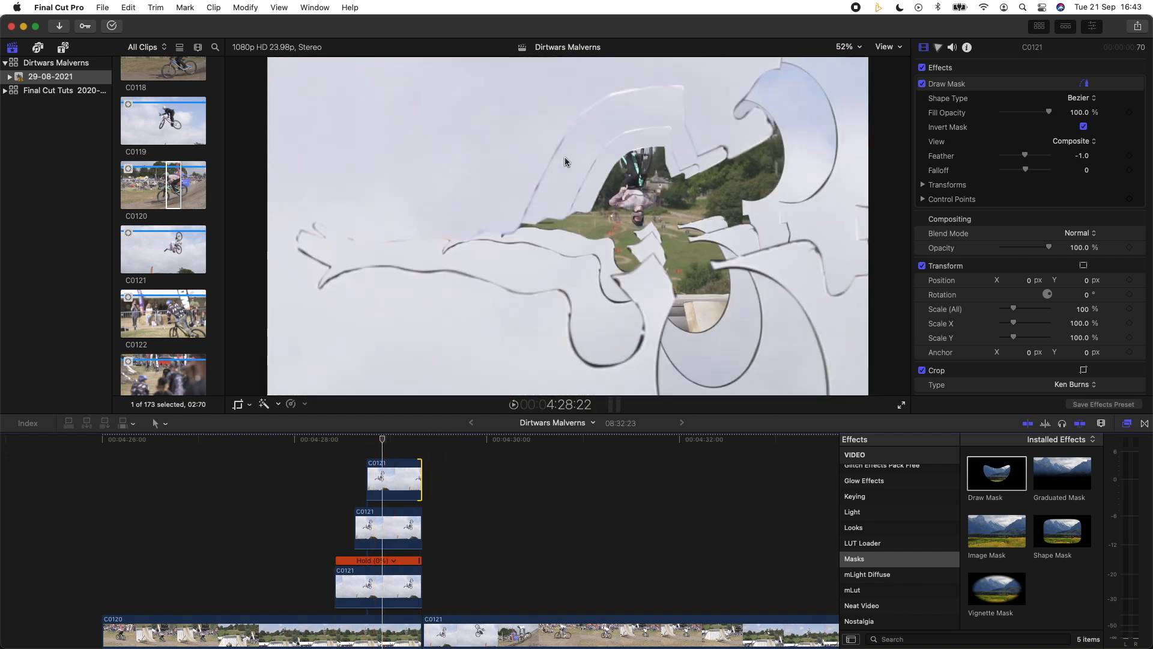
# Adjust the Draw Mask feather on the lowest masked overlay to soften the silhouette's edge
pyautogui.click(366, 586)
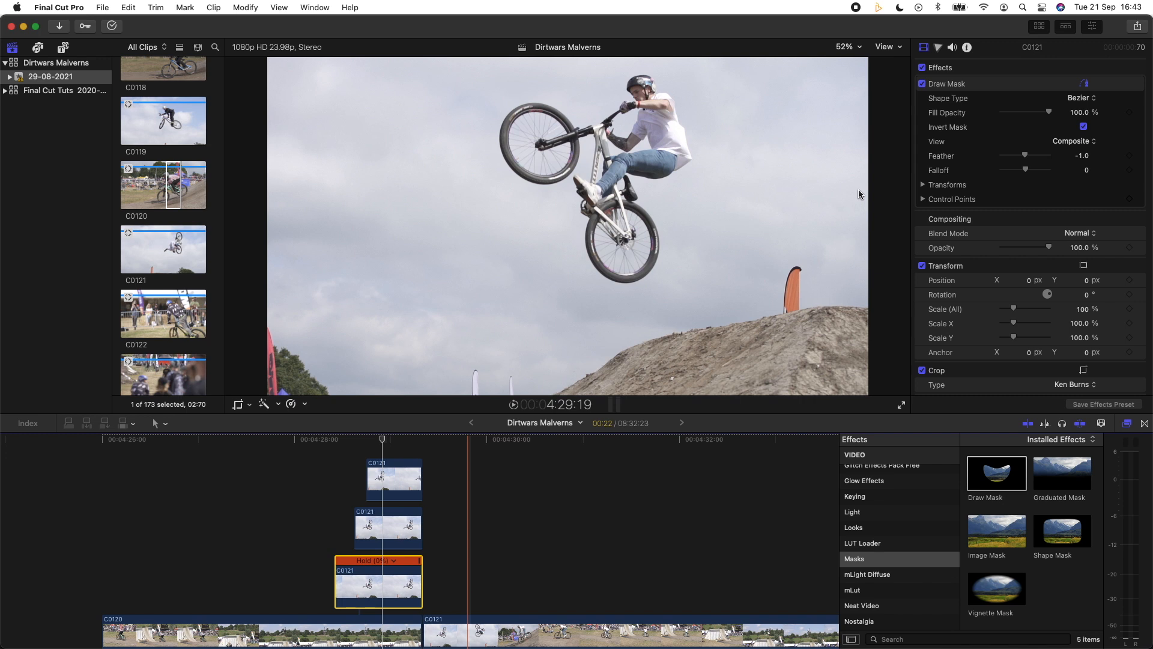
pyautogui.moveTo(1025, 158); pyautogui.dragTo(1025, 155)
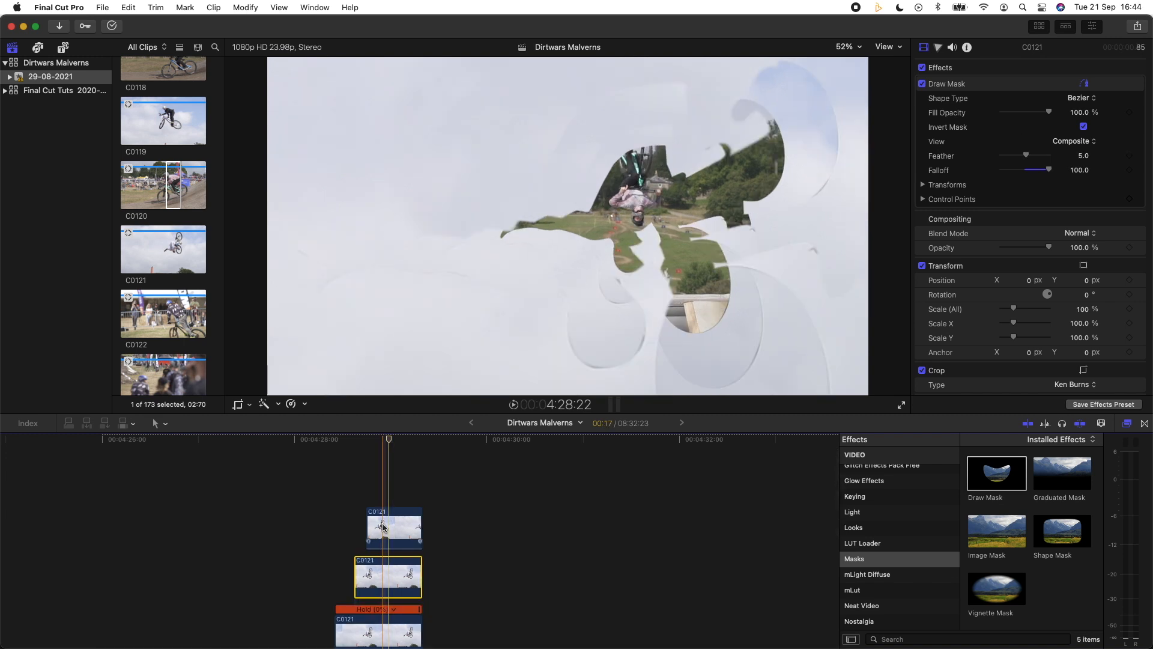
# Paste a copy of the topmost masked overlay above it and turn off the copy's mask inversion
pyautogui.click(384, 527)
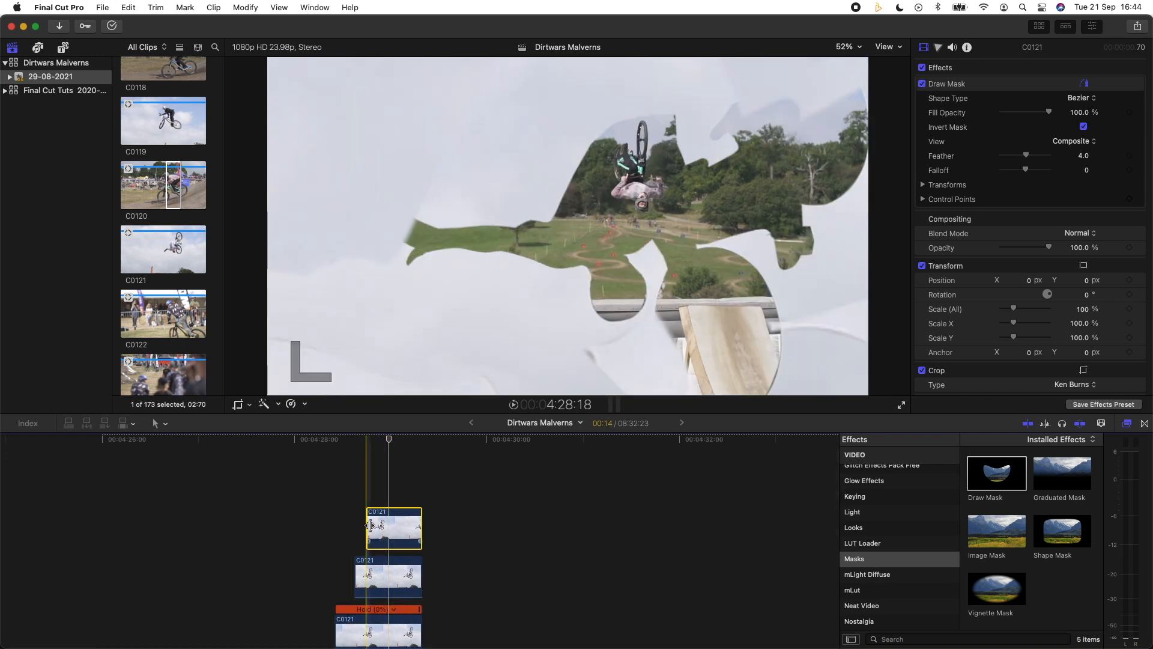
pyautogui.press('super+v')
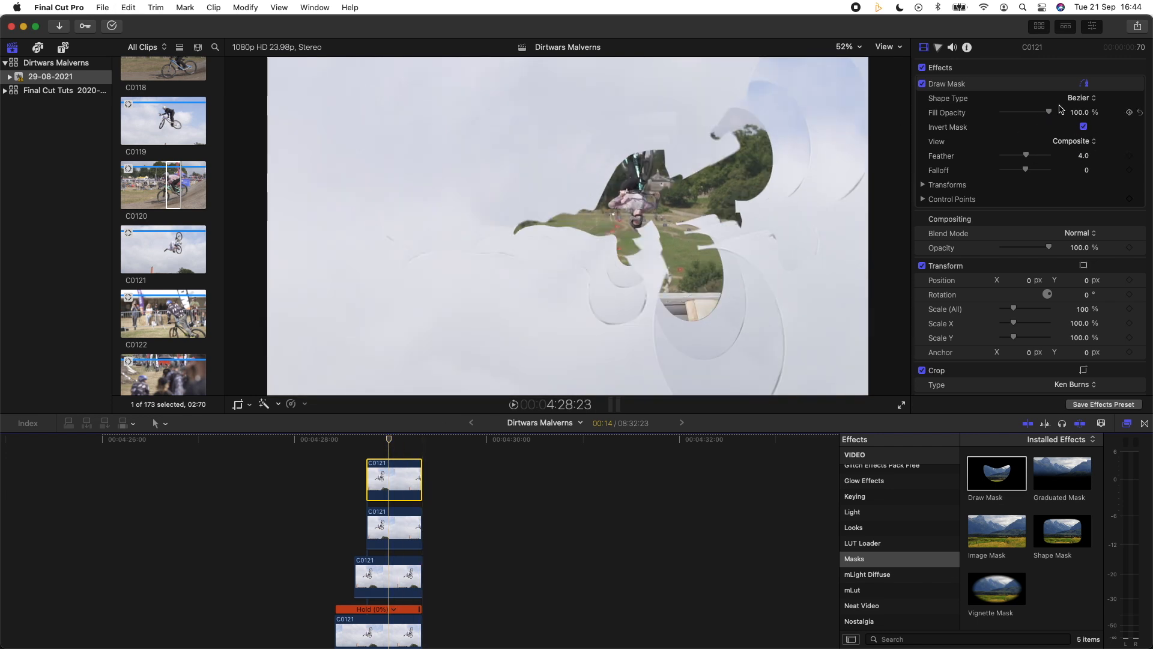
pyautogui.click(1083, 127)
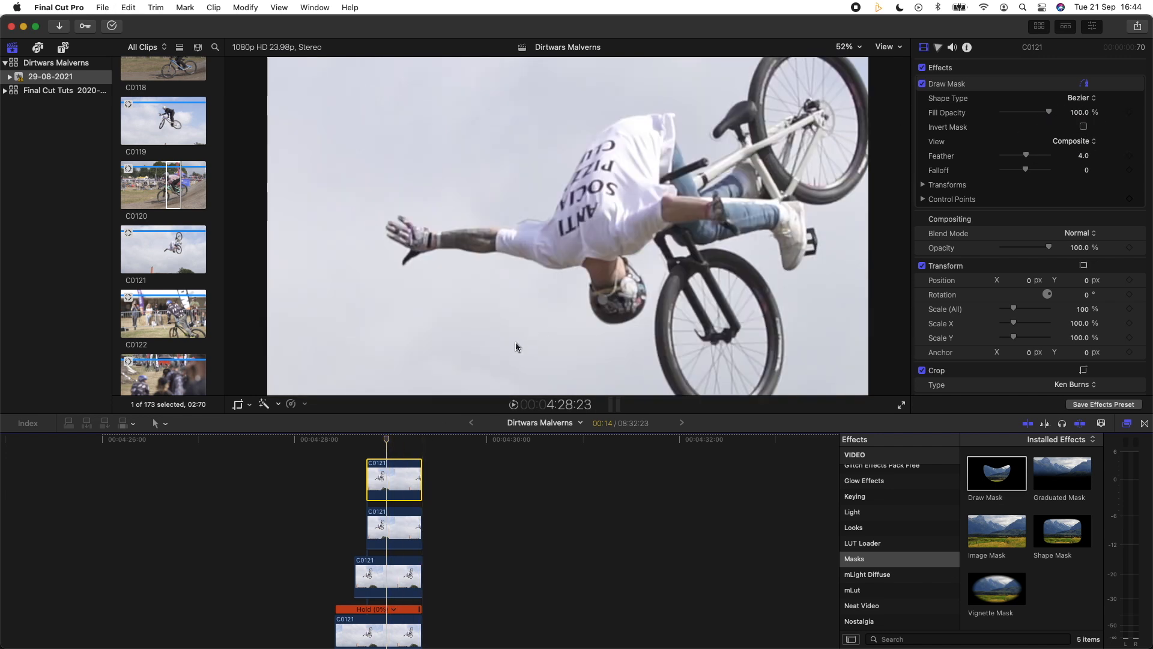
# Turn off the topmost masked overlay's Ken Burns crop and set its Draw Mask feather to -1.0
pyautogui.scroll(-5, 954, 265)
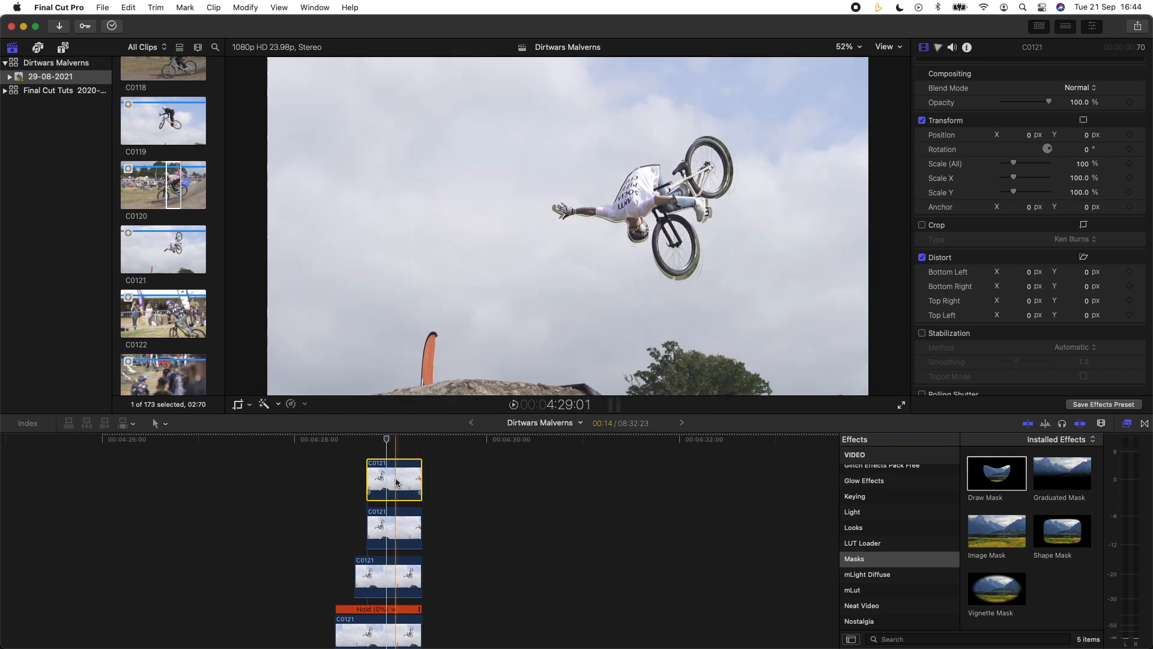
pyautogui.scroll(5, 1021, 157)
pyautogui.click(1025, 158)
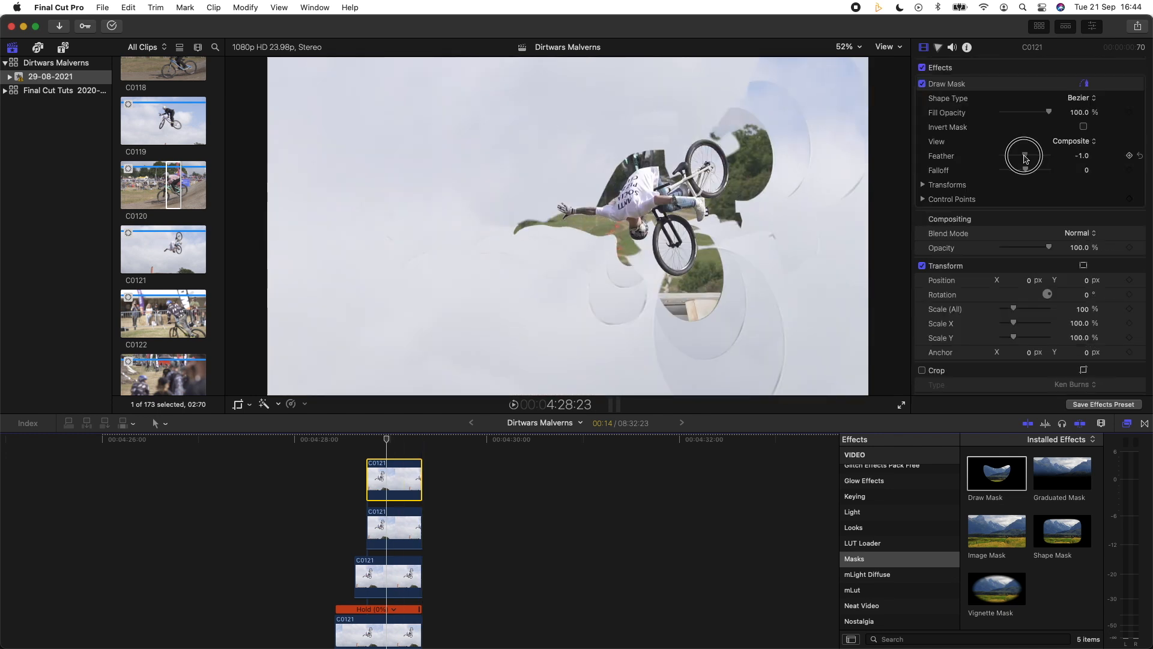
pyautogui.press('Left')
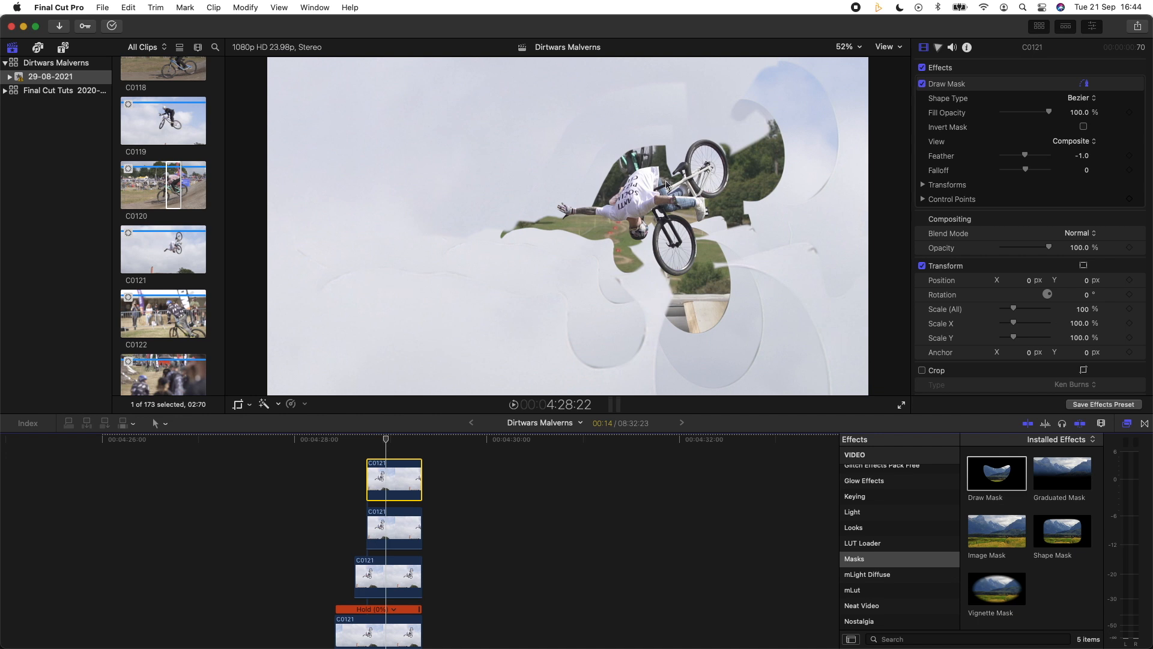
# Keyframe the topmost overlay's Transform position so the rider cutout slides in from beyond the frame's right side, and preview the motion
pyautogui.click(389, 439)
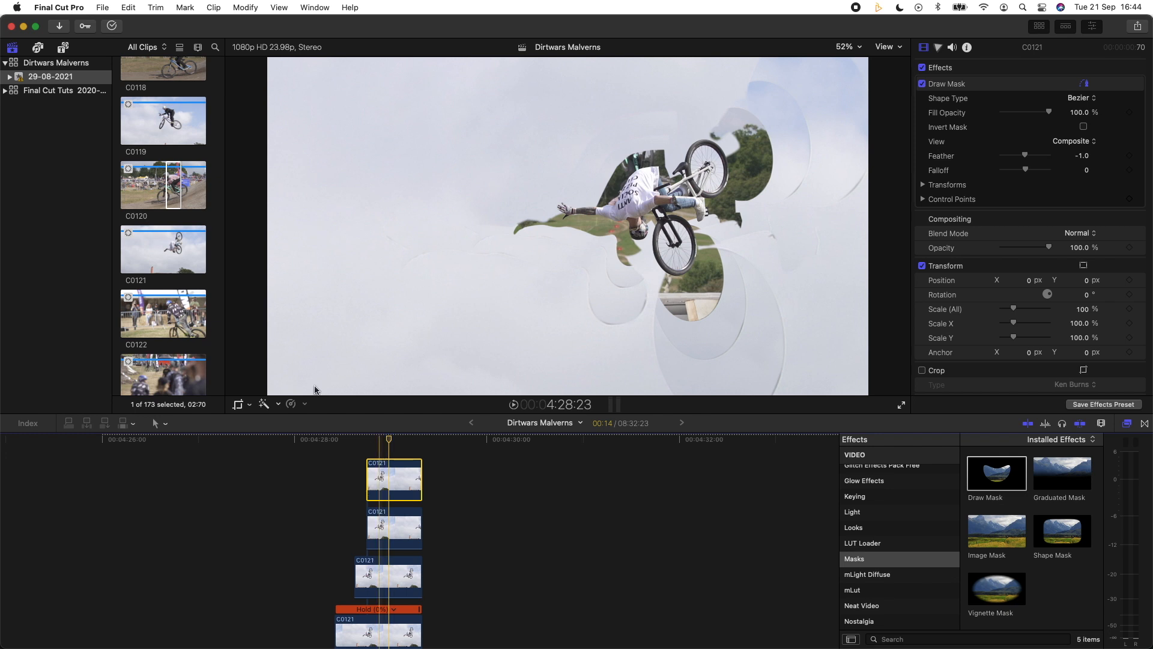
pyautogui.click(250, 405)
pyautogui.click(267, 420)
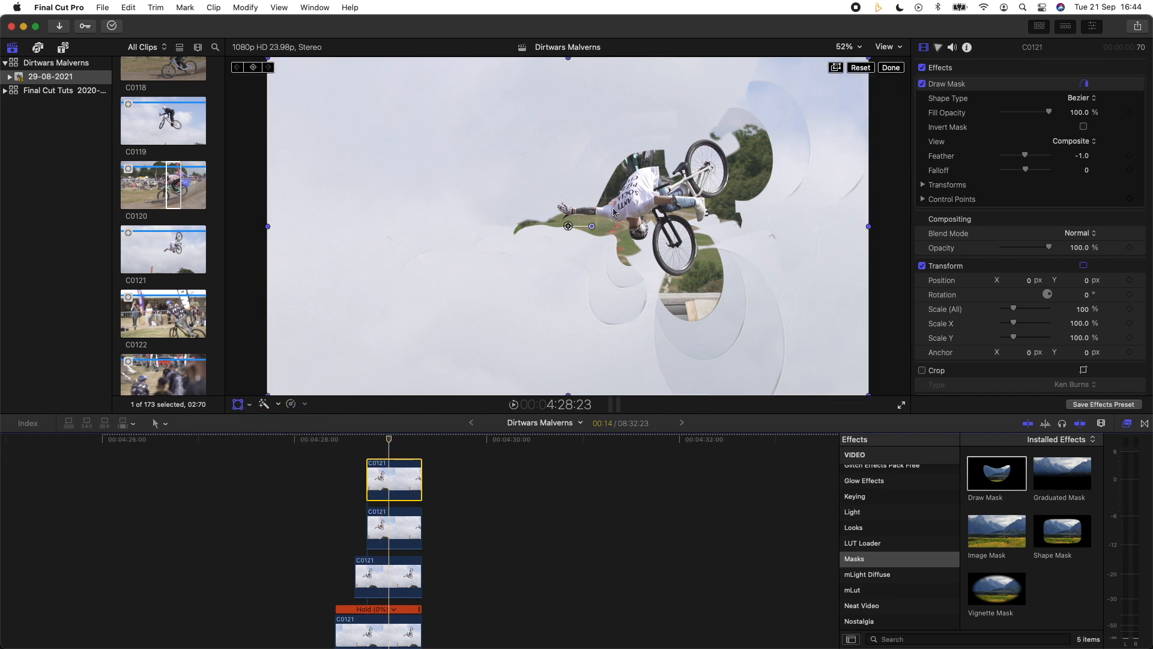
pyautogui.press('space')
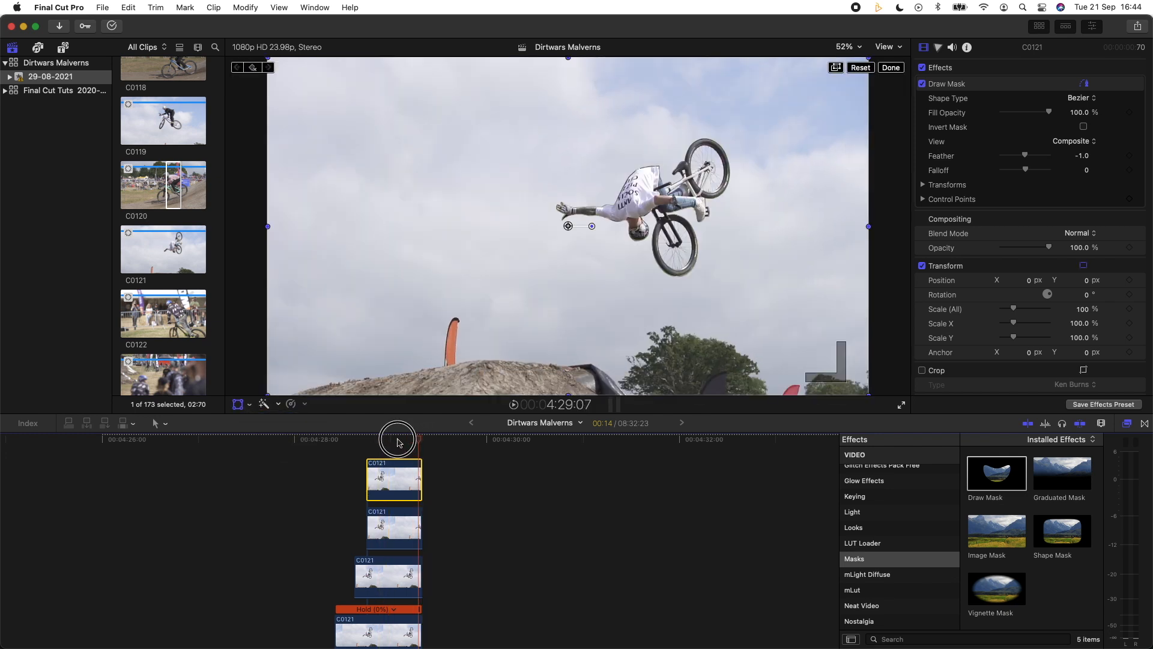
pyautogui.click(378, 440)
pyautogui.click(374, 439)
pyautogui.moveTo(574, 228); pyautogui.dragTo(888, 331)
pyautogui.moveTo(377, 442); pyautogui.dragTo(314, 442)
pyautogui.press('space')
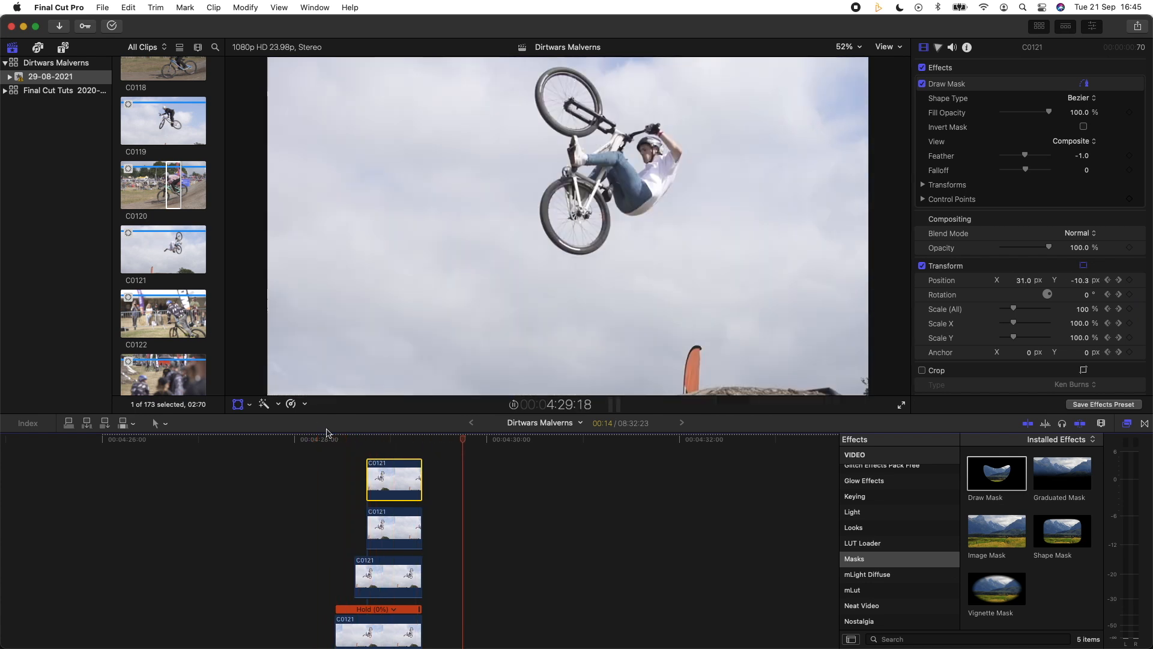
pyautogui.press('space')
# Apply transition 13 from 8mm Transitions RN to the topmost overlay and play it back
pyautogui.click(351, 443)
pyautogui.moveTo(351, 442); pyautogui.dragTo(380, 442)
pyautogui.click(367, 477)
pyautogui.click(1144, 424)
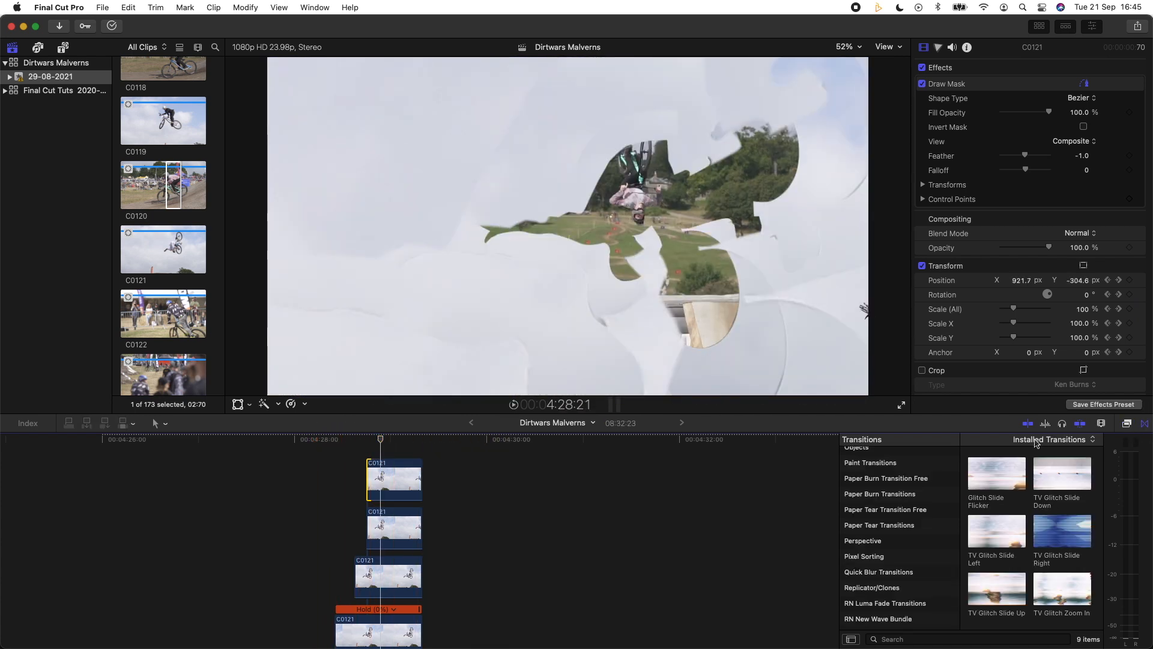
pyautogui.scroll(5, 883, 523)
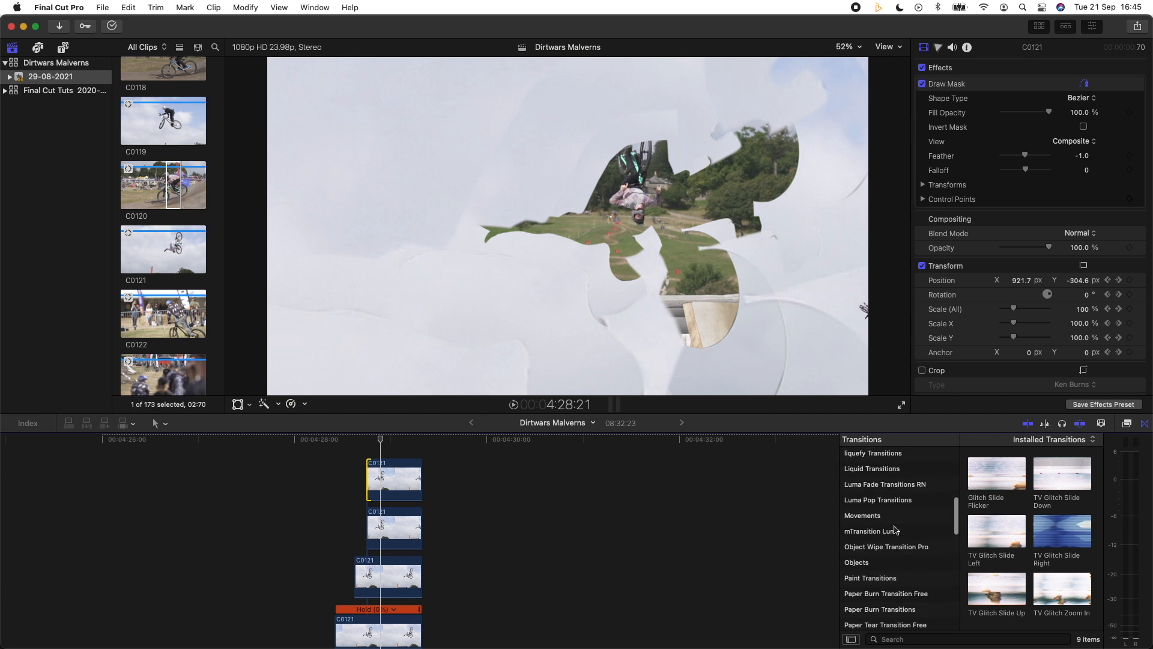
pyautogui.scroll(4, 904, 493)
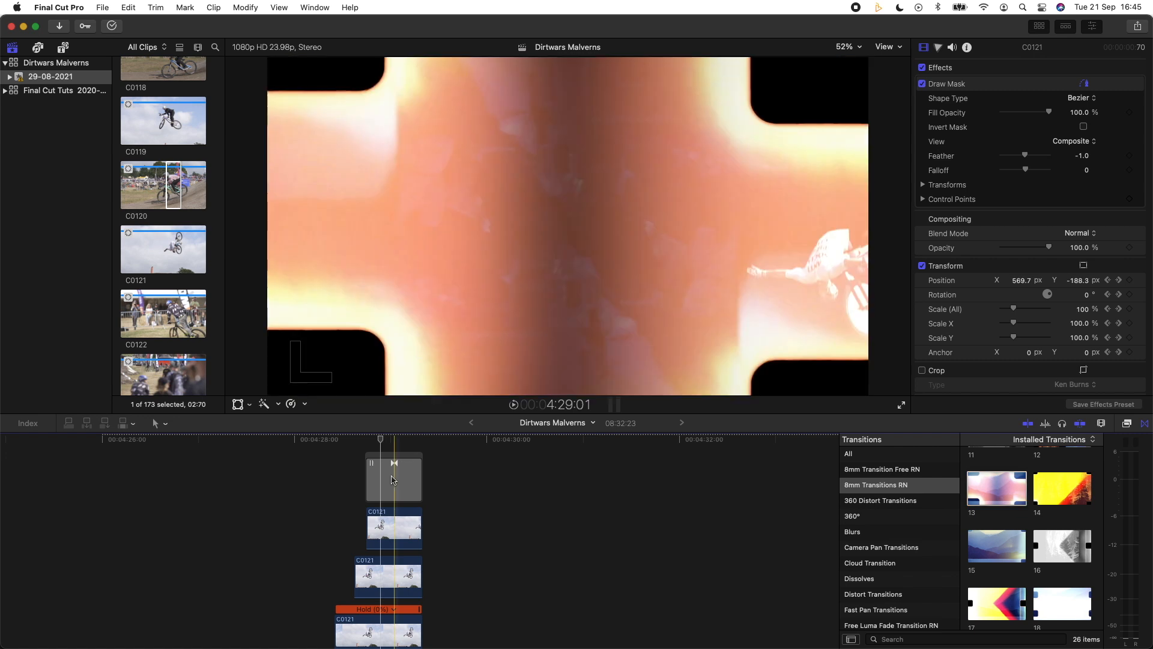
pyautogui.moveTo(419, 480); pyautogui.dragTo(414, 482)
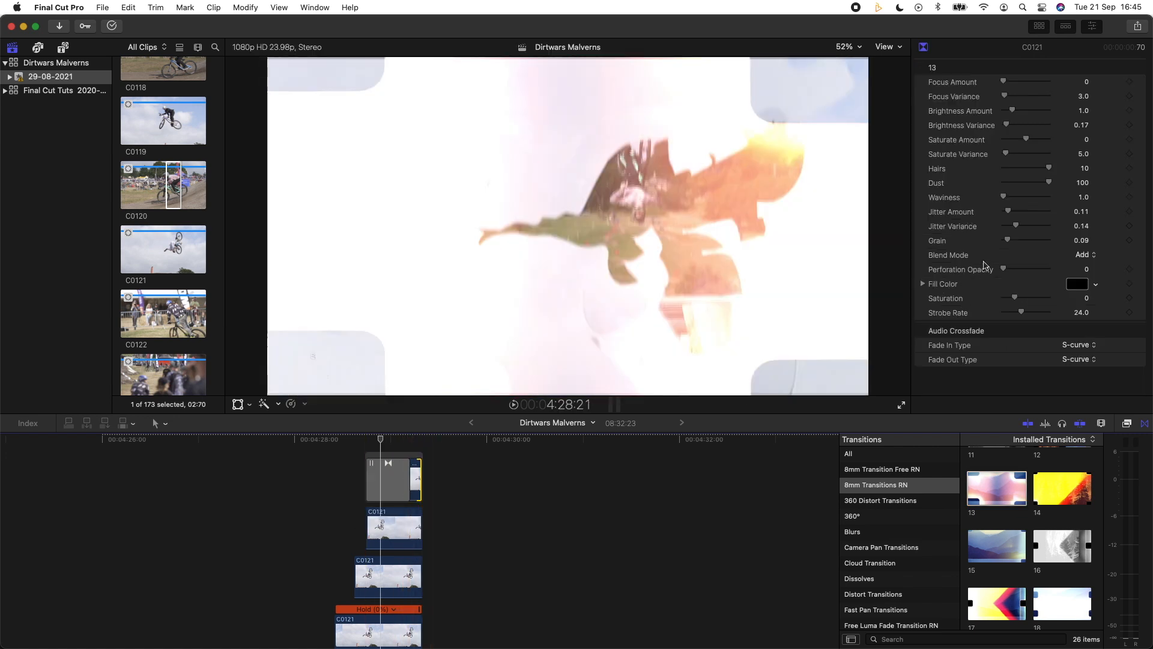
pyautogui.press('space')
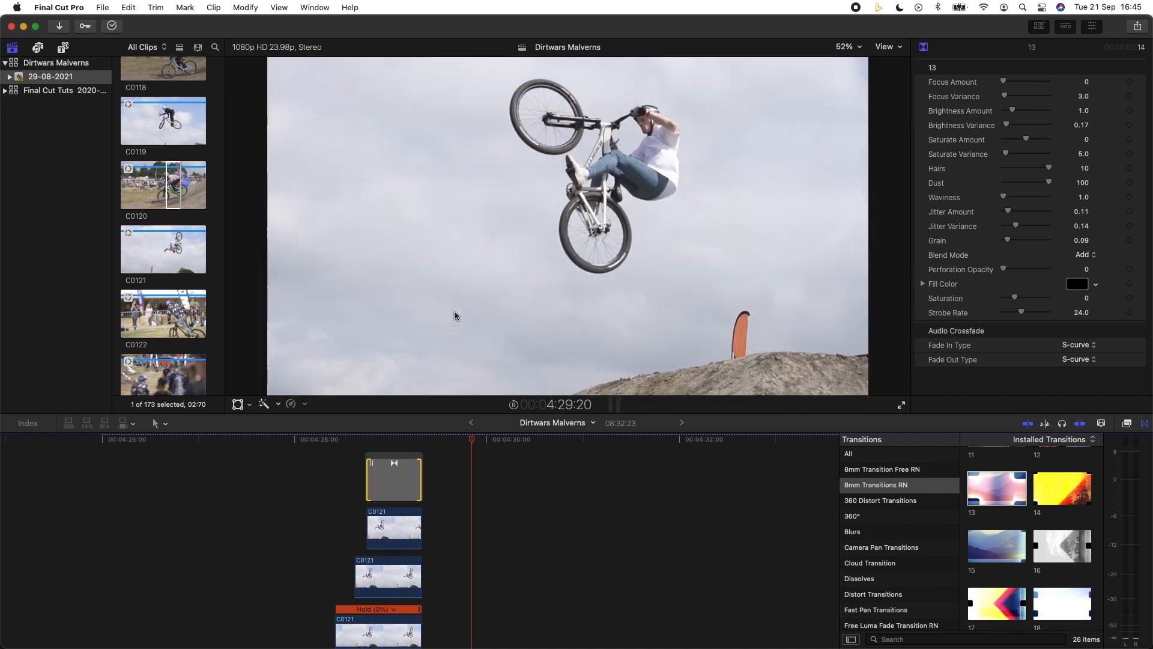
pyautogui.press('space')
# Add the Moderate Motion Blur 2 title above the overlay stack, trim it to 00:18 to match the stack, and preview the transition
pyautogui.click(385, 439)
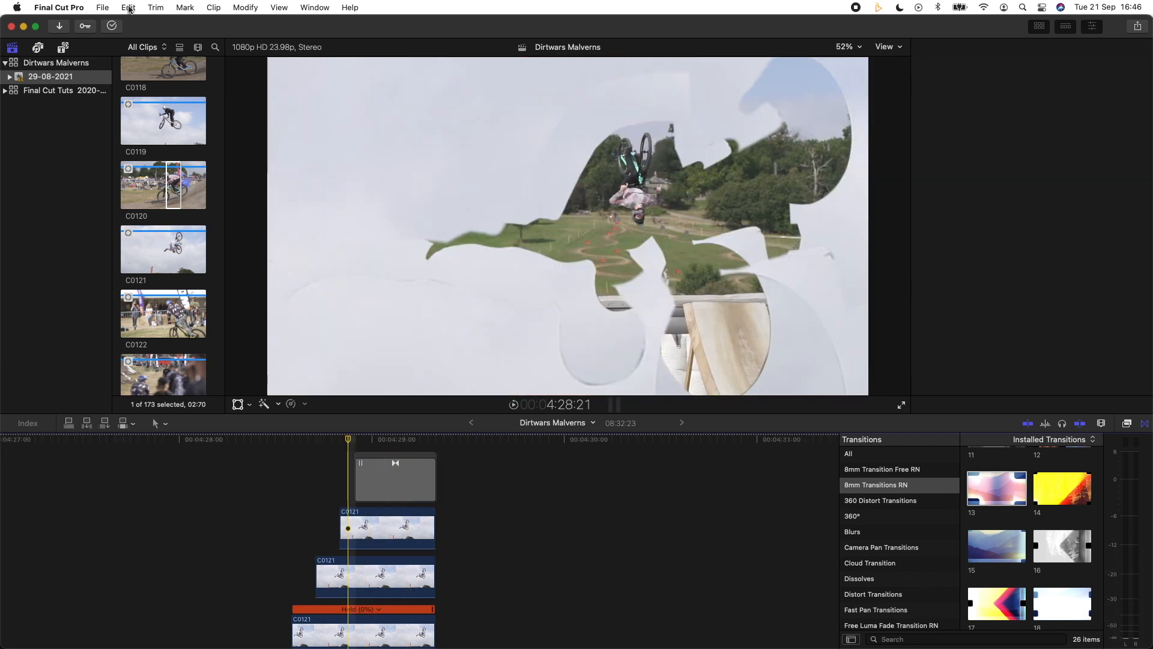
pyautogui.click(62, 48)
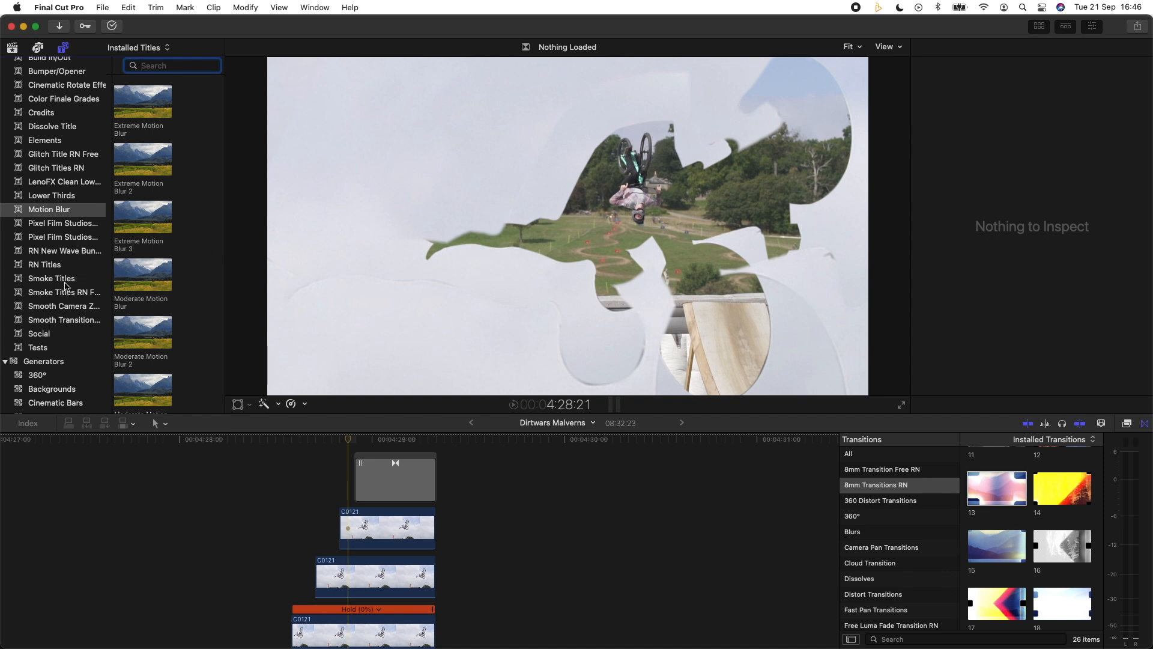
pyautogui.scroll(1, 61, 255)
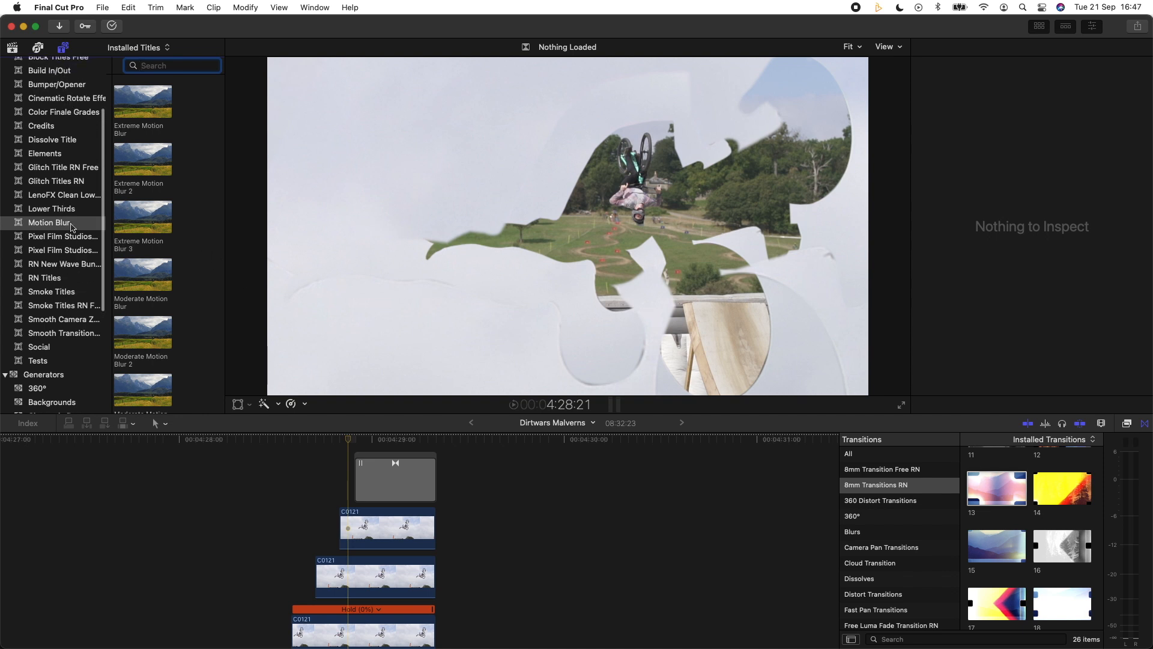
pyautogui.scroll(-1, 142, 271)
pyautogui.moveTo(142, 327); pyautogui.dragTo(292, 456)
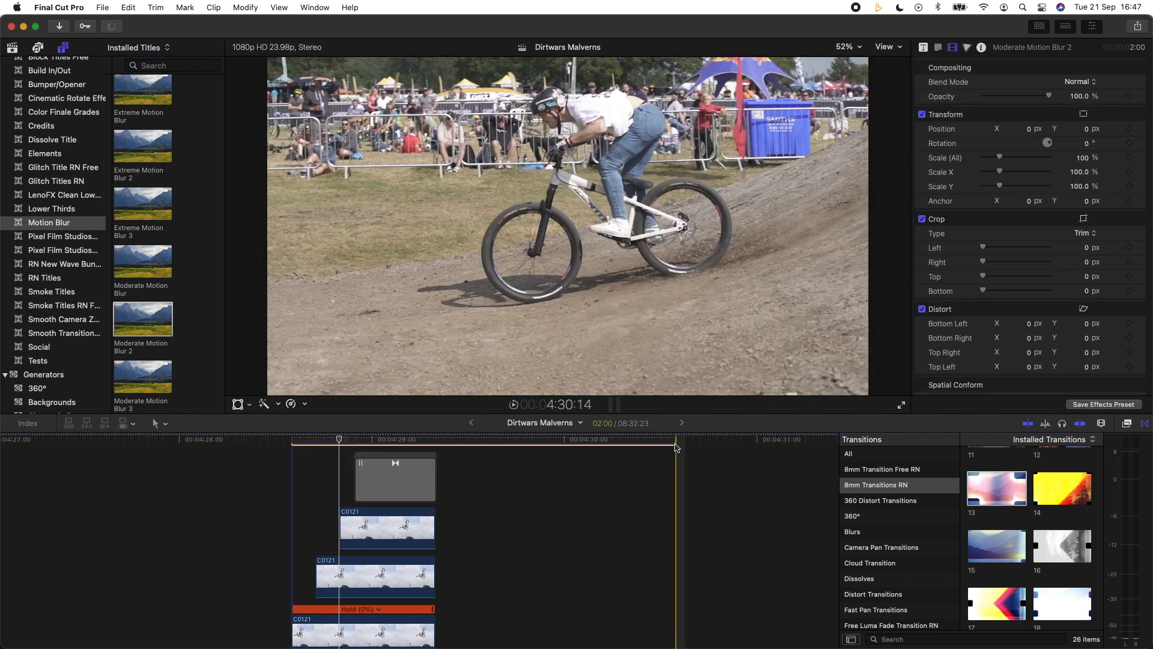
pyautogui.click(340, 440)
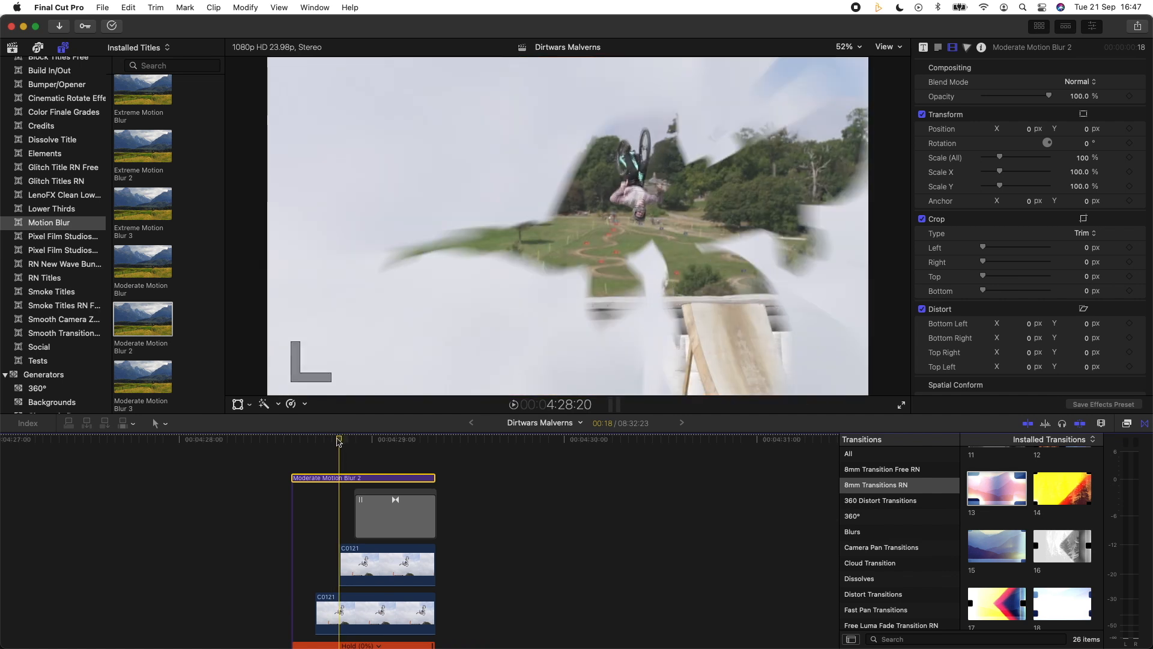
pyautogui.scroll(-1, 326, 477)
pyautogui.press('space')
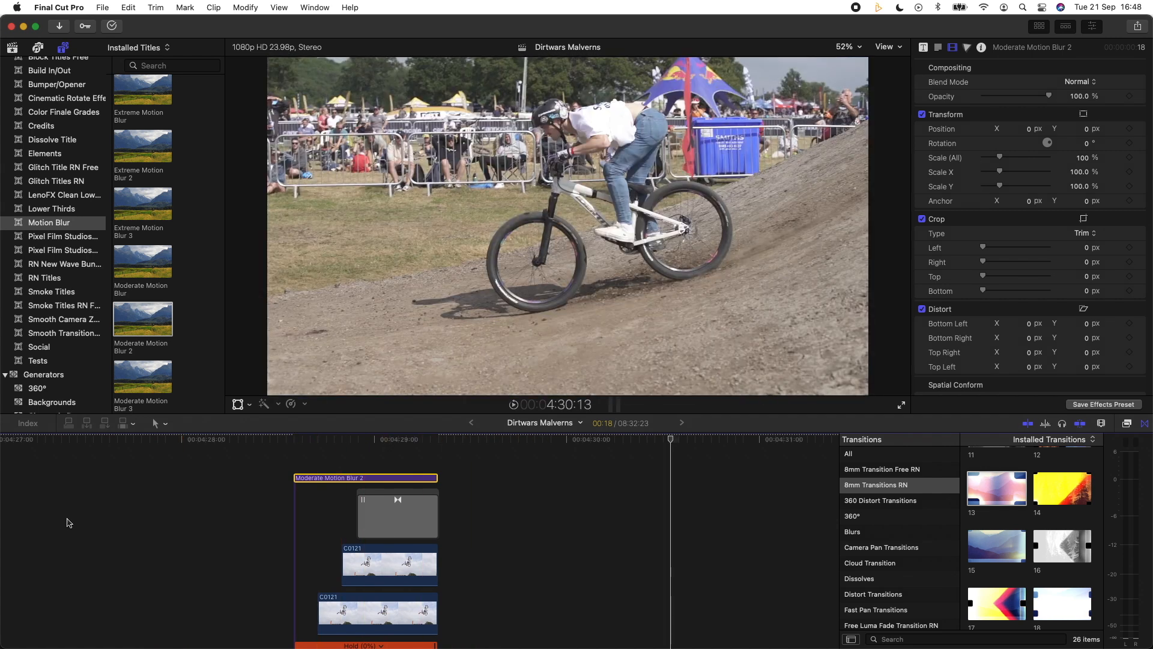
pyautogui.press('space')
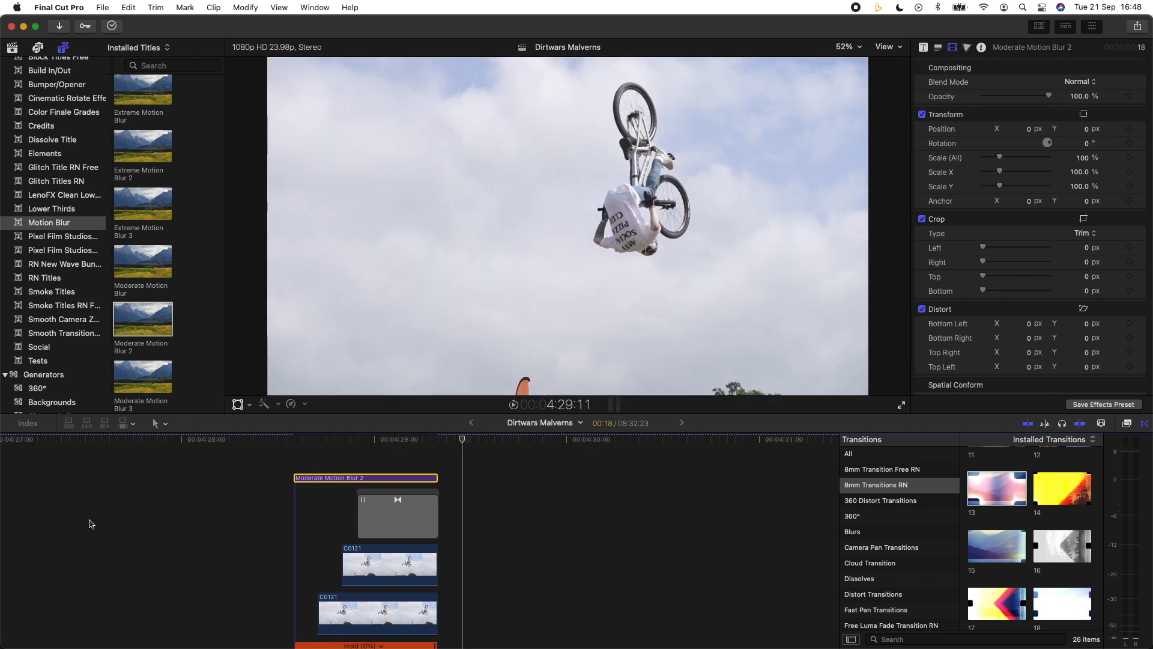
pyautogui.press('space')
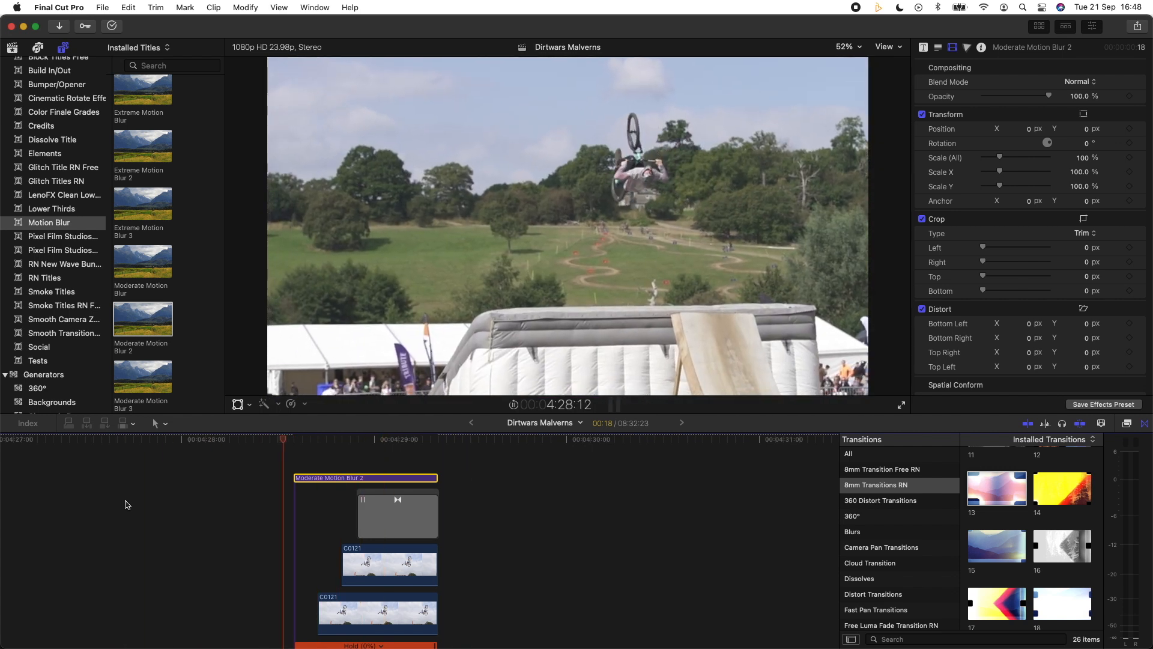
pyautogui.press('space')
# Add a Color Board correction to the 00:15 masked overlay just above the lowest one, with global color at 167° and 100%
pyautogui.scroll(-2, 360, 525)
pyautogui.click(358, 564)
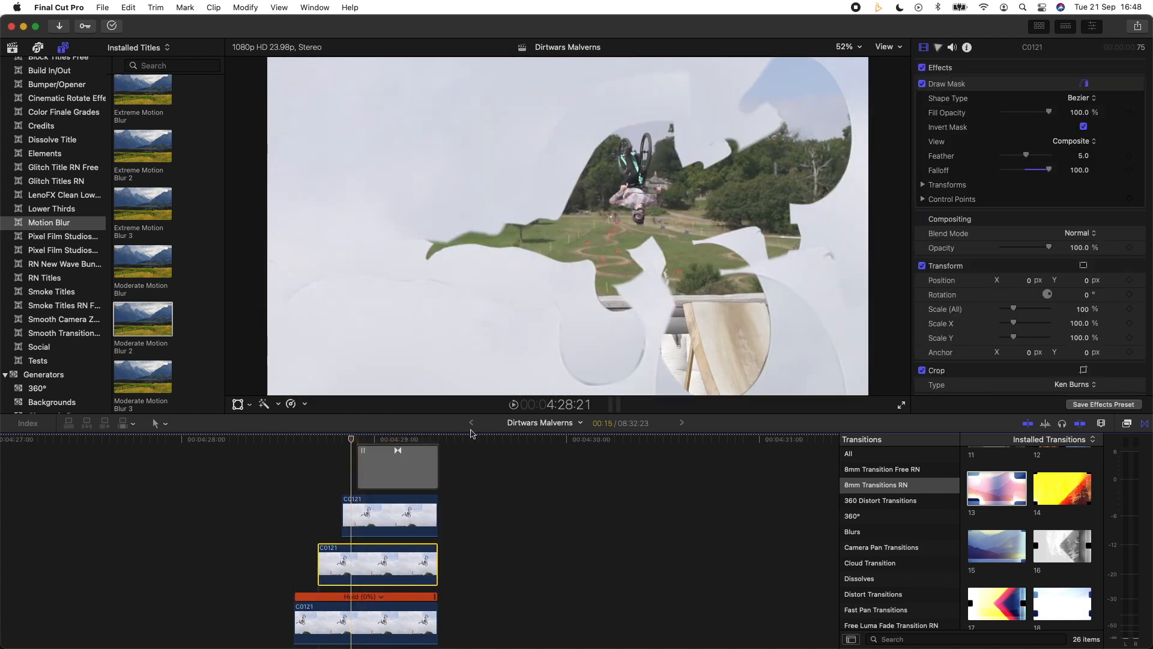
pyautogui.scroll(-2, 384, 517)
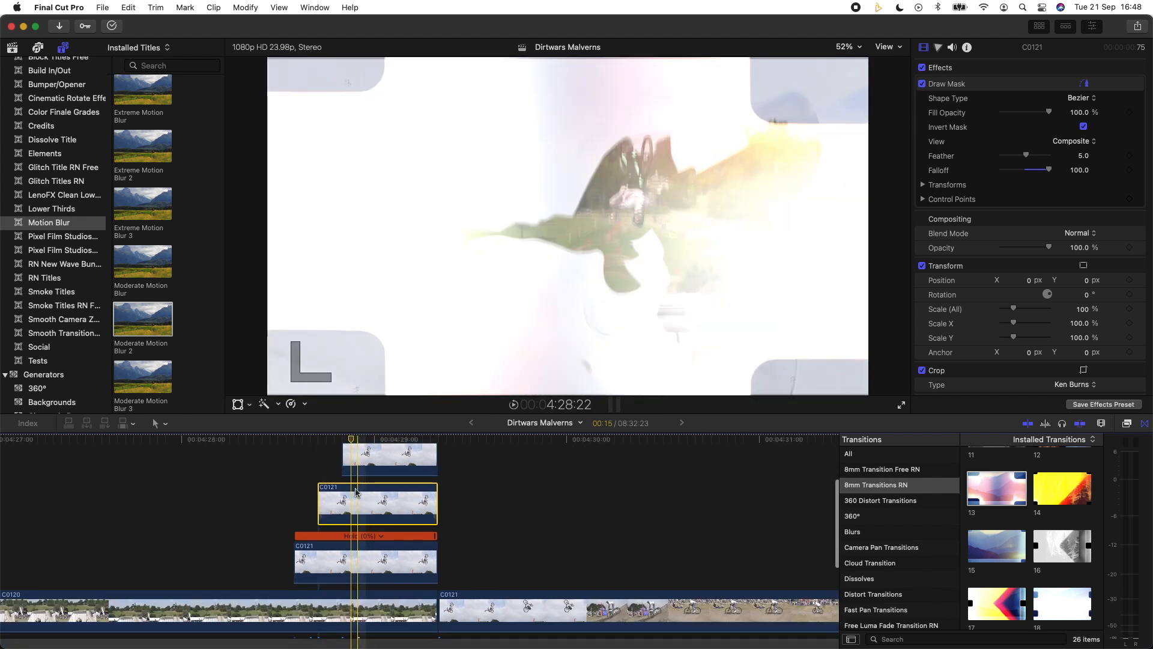
pyautogui.scroll(2, 354, 511)
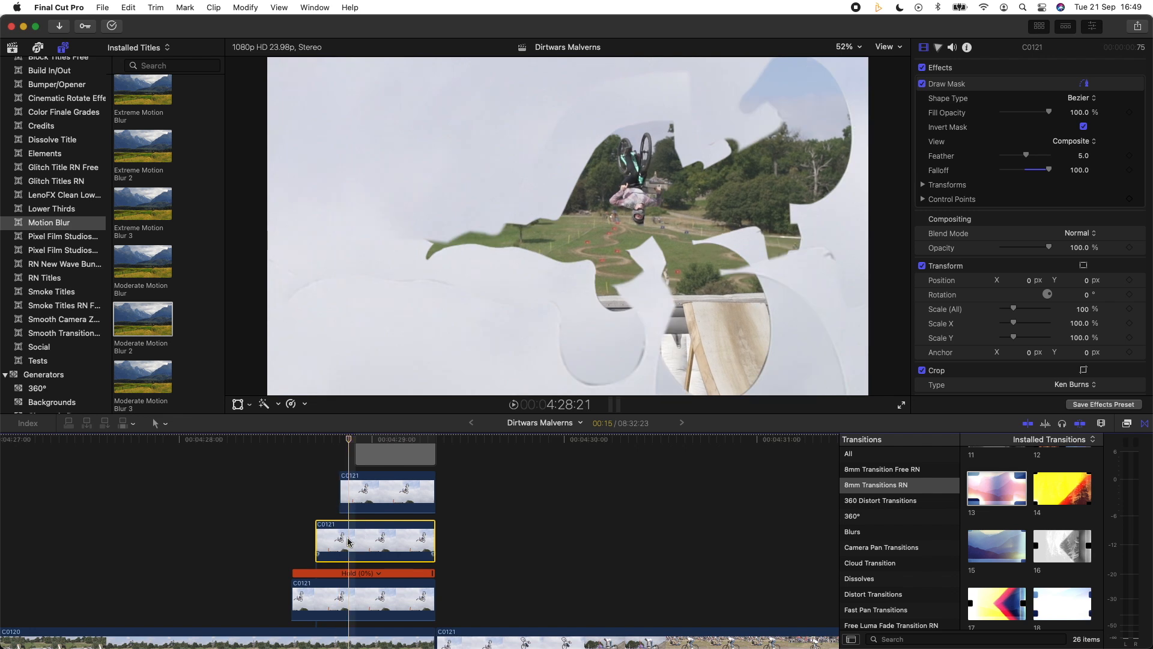
pyautogui.click(939, 47)
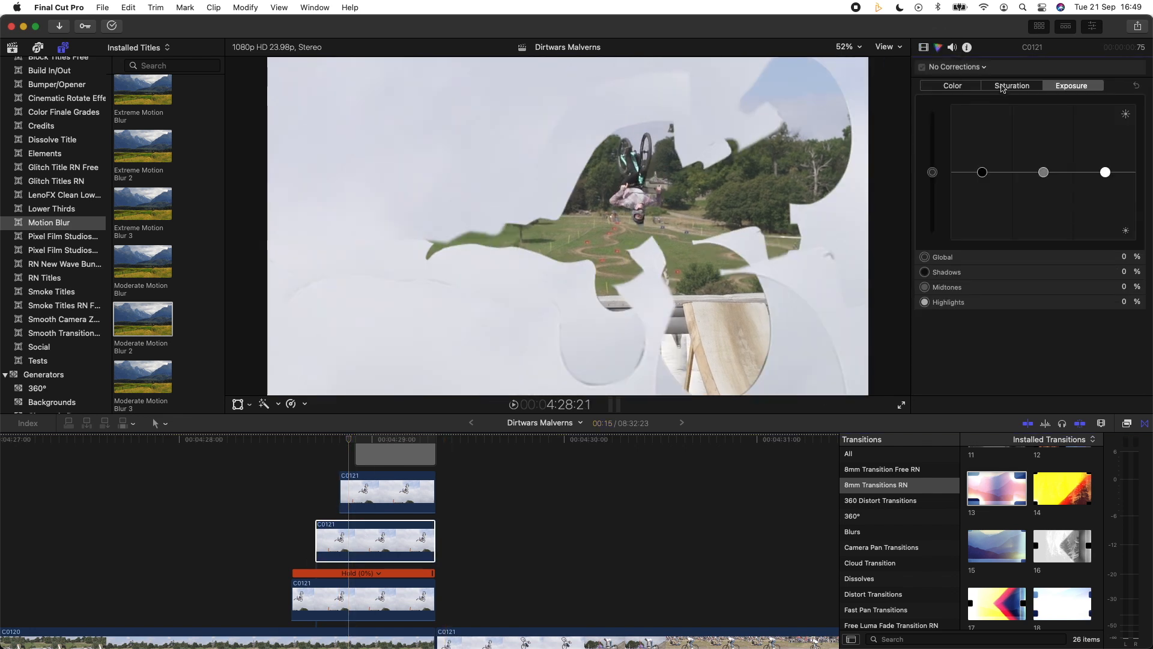
pyautogui.moveTo(990, 173); pyautogui.dragTo(1026, 89)
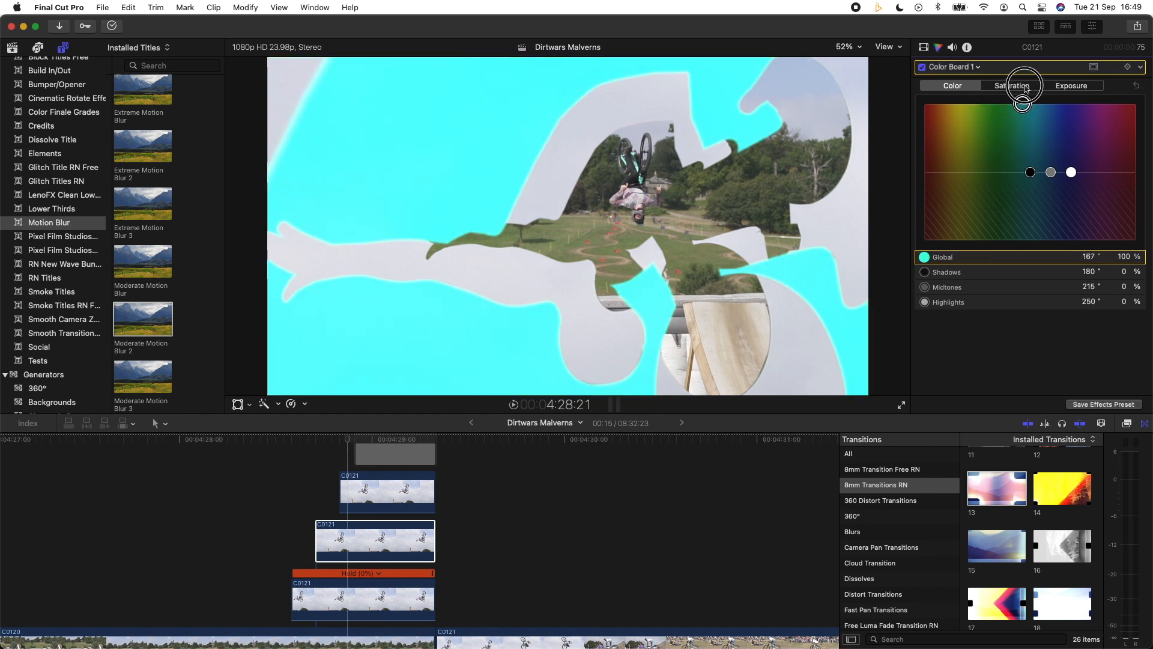